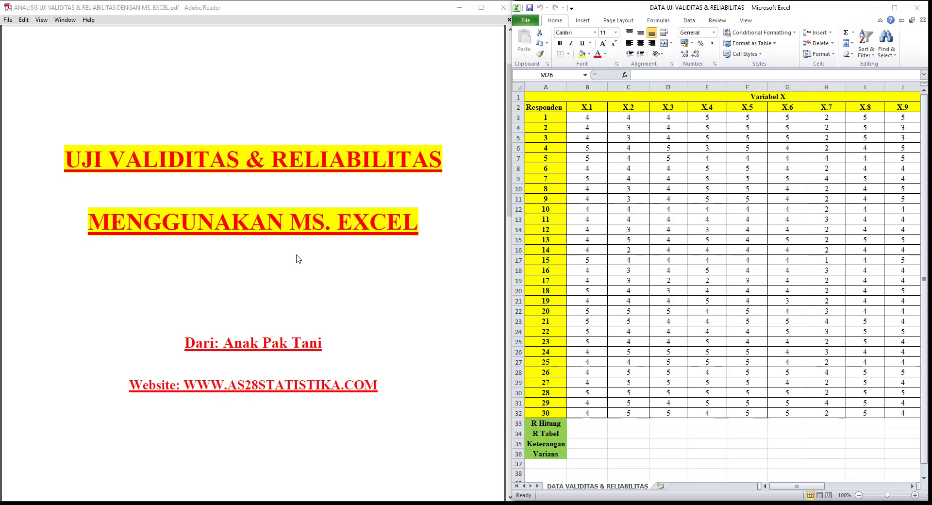
Scroll the PDF past the title page to the KONSEP DASAR validity and reliability page
{"action": "scroll", "coordinate": [298, 258], "scroll_direction": "down", "scroll_amount": 3}
{"action": "scroll", "coordinate": [298, 257], "scroll_direction": "down", "scroll_amount": 4}
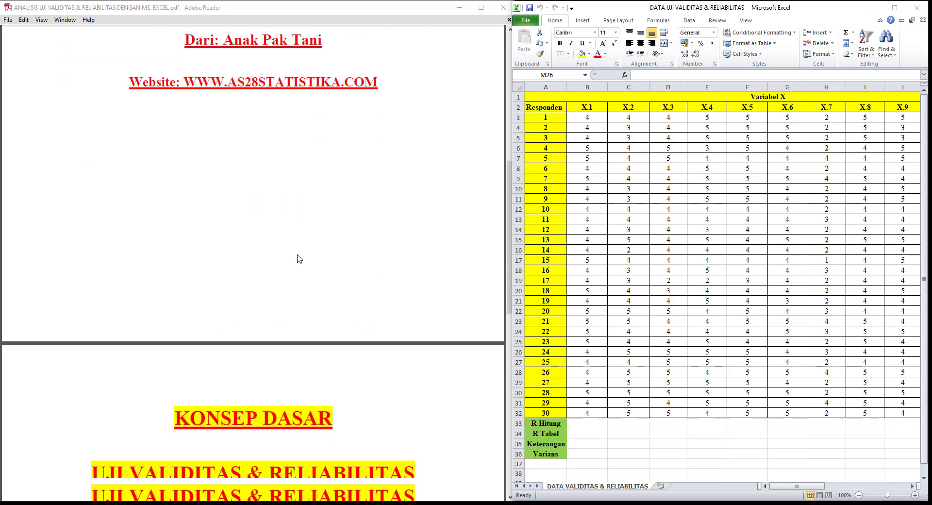
{"action": "scroll", "coordinate": [298, 256], "scroll_direction": "down", "scroll_amount": 4}
{"action": "scroll", "coordinate": [297, 254], "scroll_direction": "down", "scroll_amount": 1}
{"action": "scroll", "coordinate": [298, 253], "scroll_direction": "down", "scroll_amount": 3}
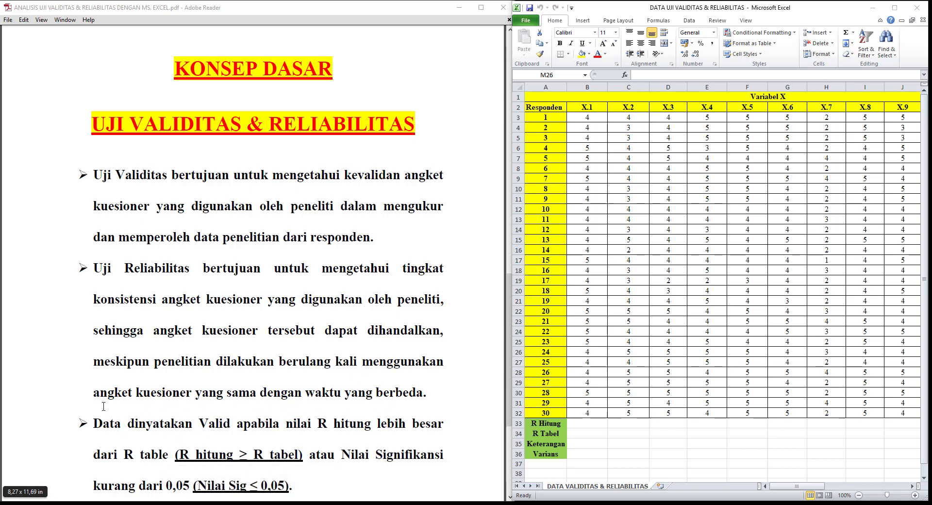
Scroll on to the criteria: valid when R hitung > R tabel, reliable when Cronbach's Alpha > 0,70
{"action": "scroll", "coordinate": [103, 402], "scroll_direction": "down", "scroll_amount": 3}
{"action": "scroll", "coordinate": [103, 402], "scroll_direction": "down", "scroll_amount": 2}
{"action": "scroll", "coordinate": [98, 255], "scroll_direction": "down", "scroll_amount": 3}
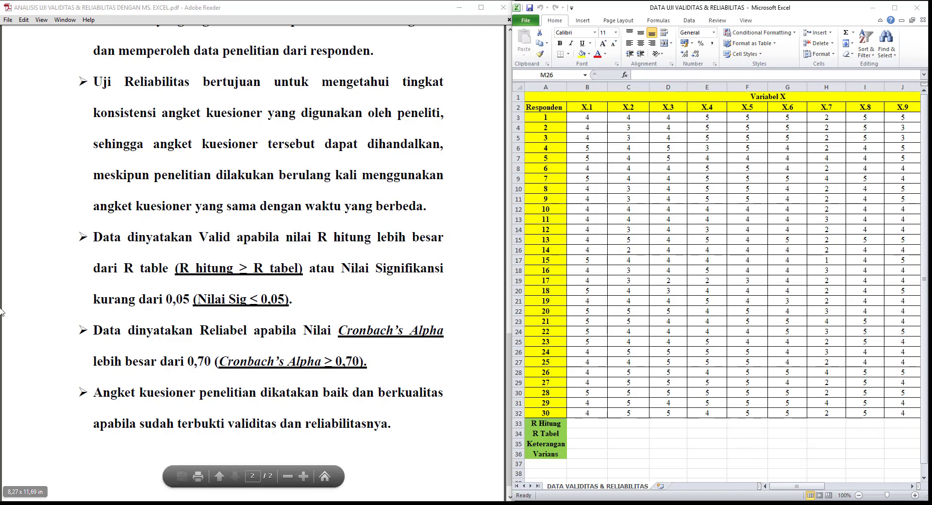
Maximize Excel, start a =CORREL formula in B33 and bring up its Function Arguments dialog
{"action": "left_click", "coordinate": [895, 7]}
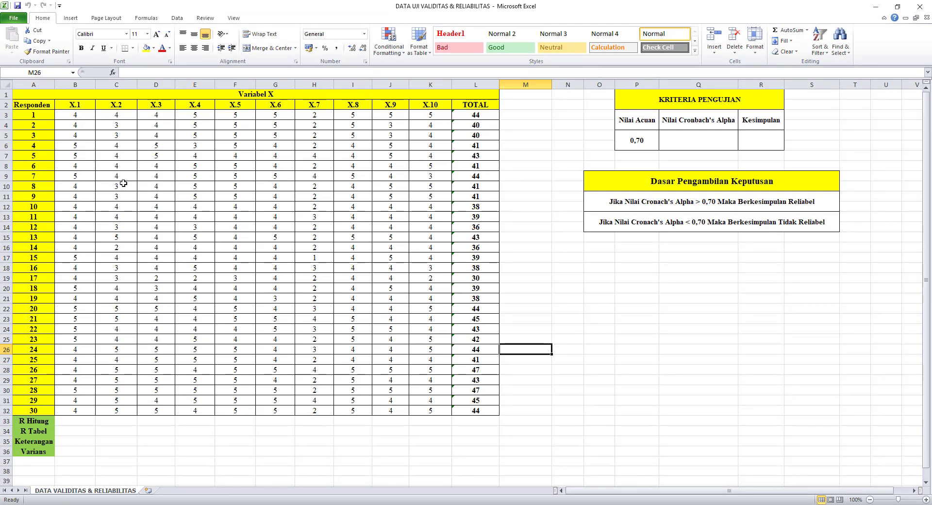
{"action": "left_click_drag", "start_coordinate": [67, 105], "coordinate": [437, 102]}
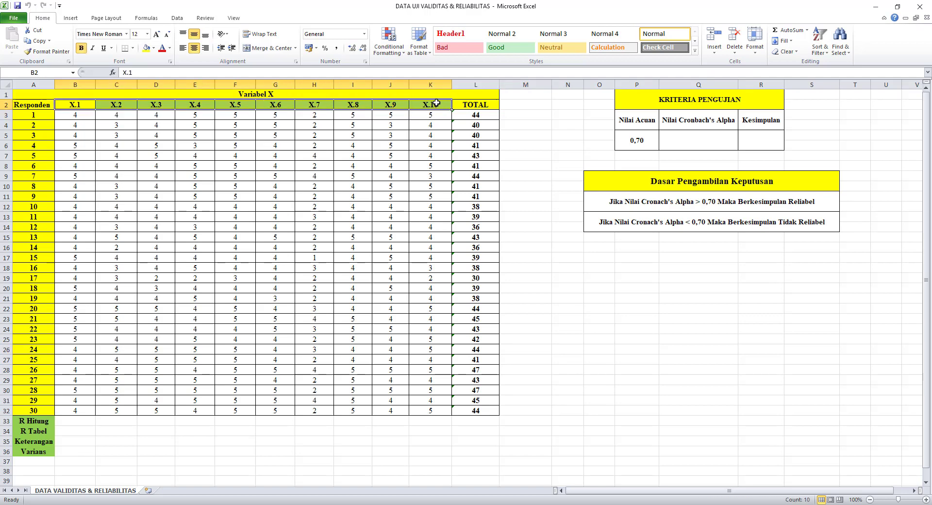
{"action": "left_click", "coordinate": [2, 411]}
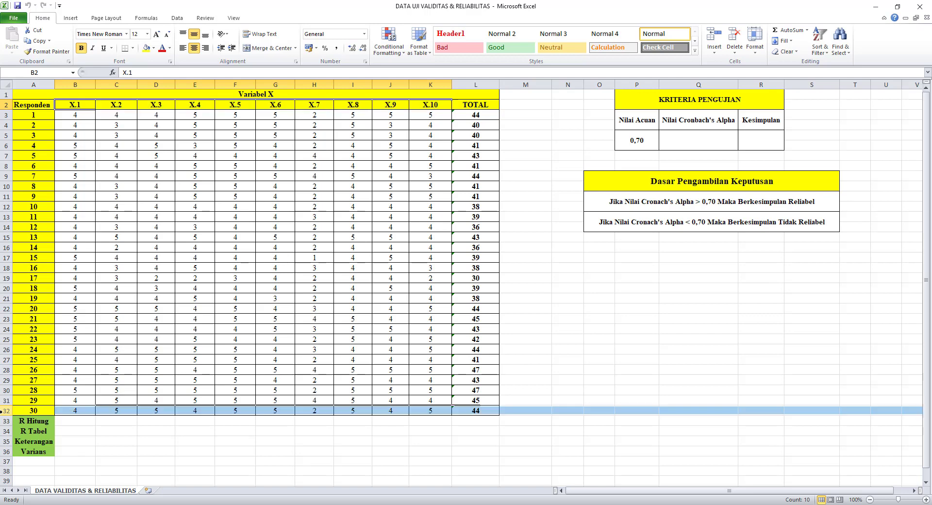
{"action": "left_click", "coordinate": [77, 421]}
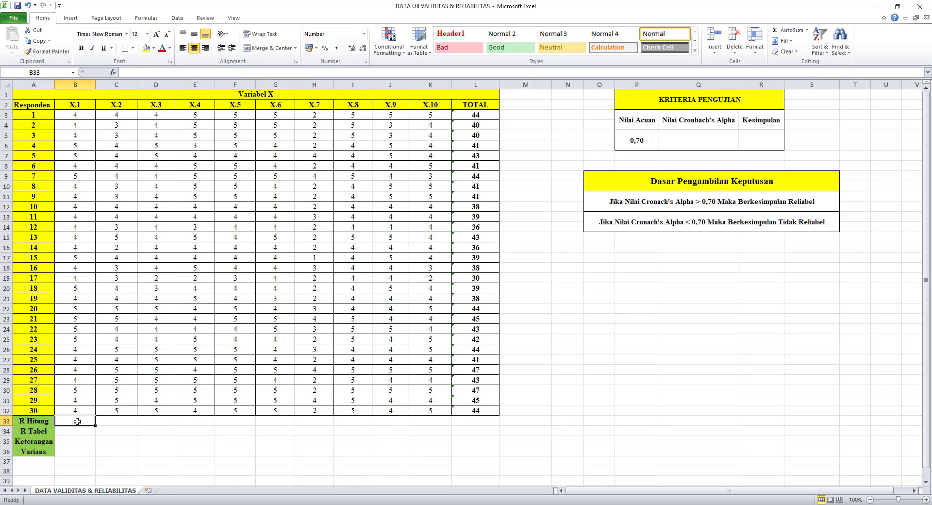
{"action": "type", "text": "=CO"}
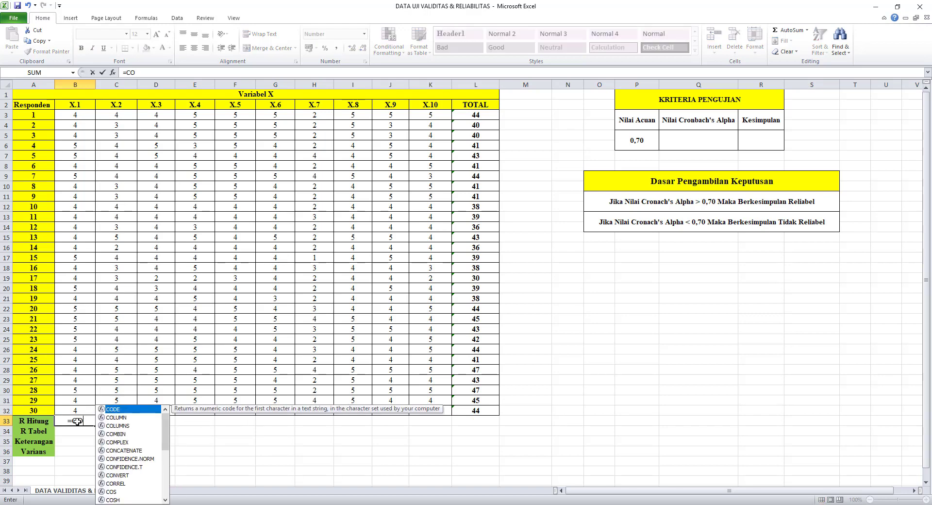
{"action": "type", "text": "RREL"}
{"action": "key", "text": "Tab"}
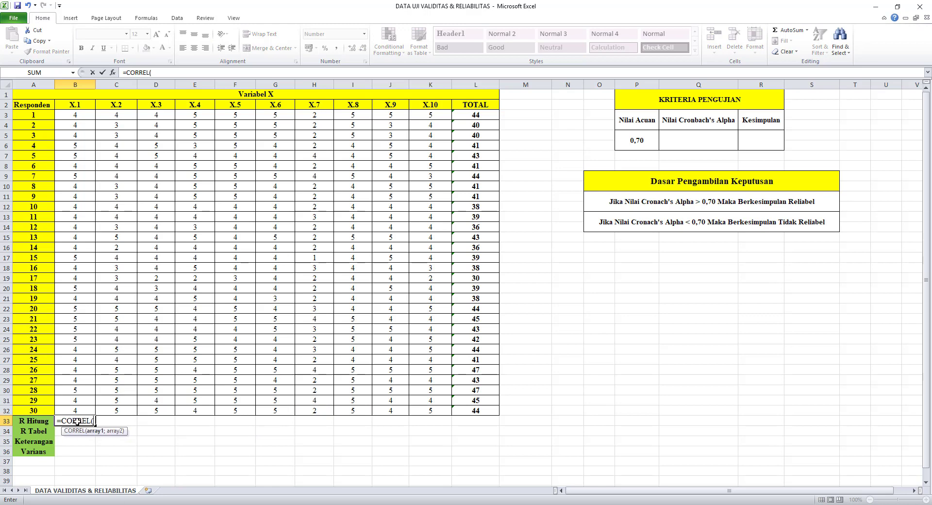
{"action": "left_click", "coordinate": [113, 73]}
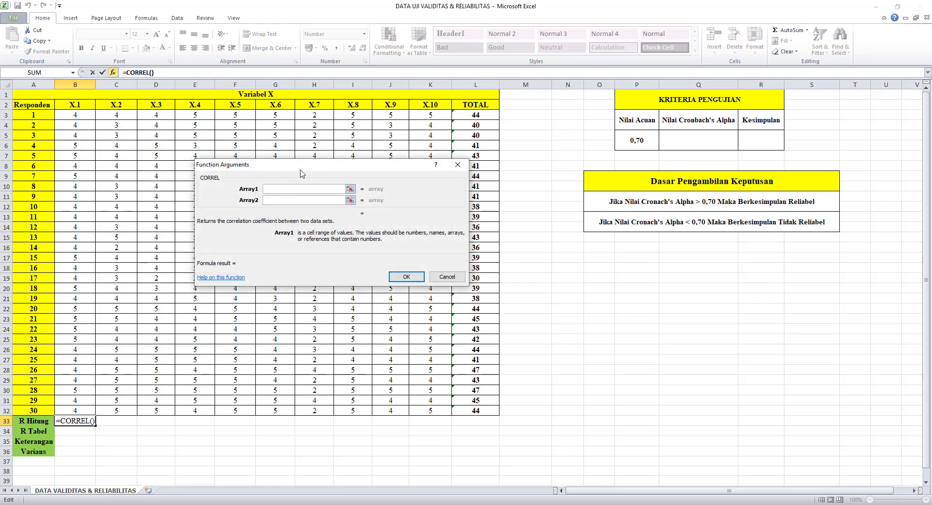
Set CORREL's arrays to B3:B32 and absolute $L$3:$L$32, giving an R Hitung of 0,299
{"action": "left_click_drag", "start_coordinate": [302, 165], "coordinate": [325, 150]}
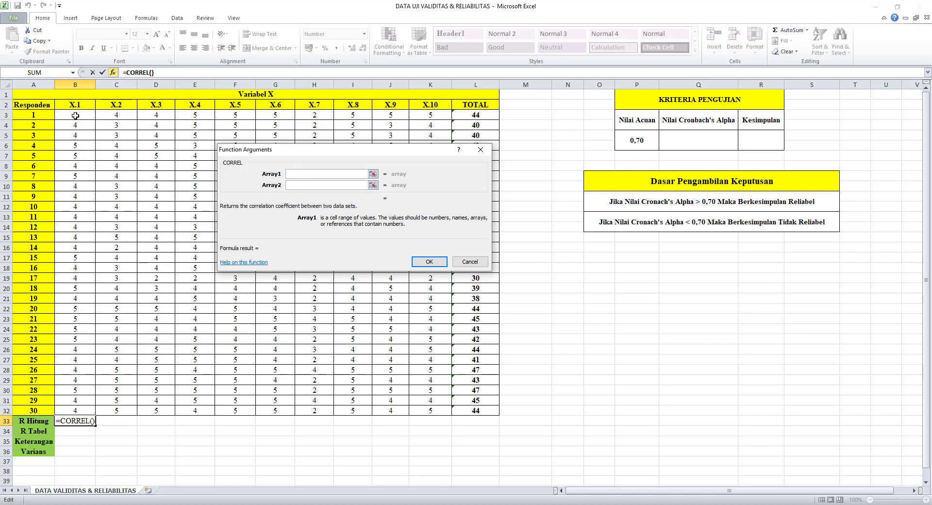
{"action": "left_click", "coordinate": [75, 115]}
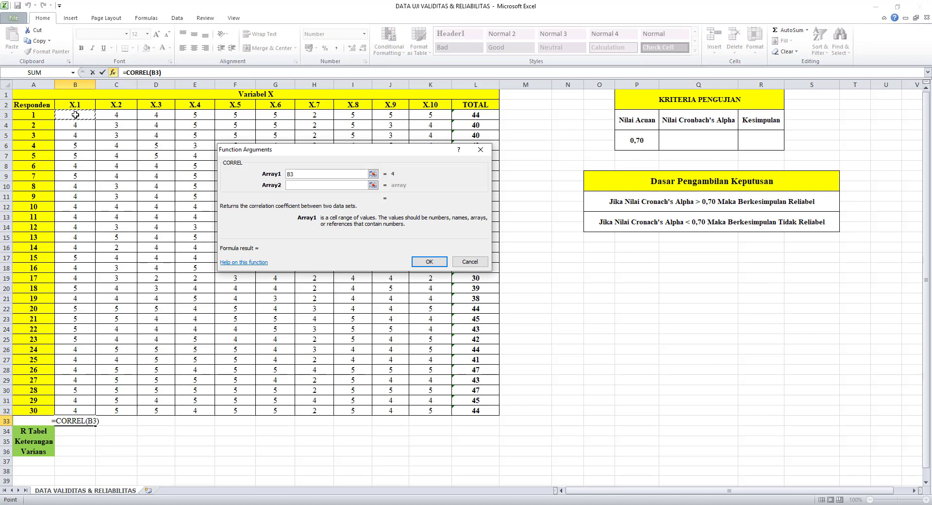
{"action": "left_click_drag", "start_coordinate": [76, 115], "coordinate": [90, 411]}
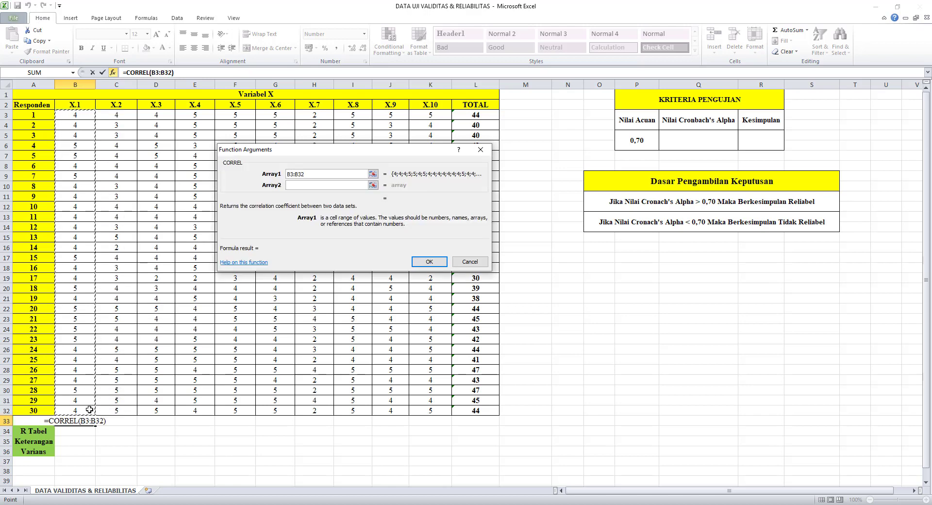
{"action": "left_click", "coordinate": [291, 185]}
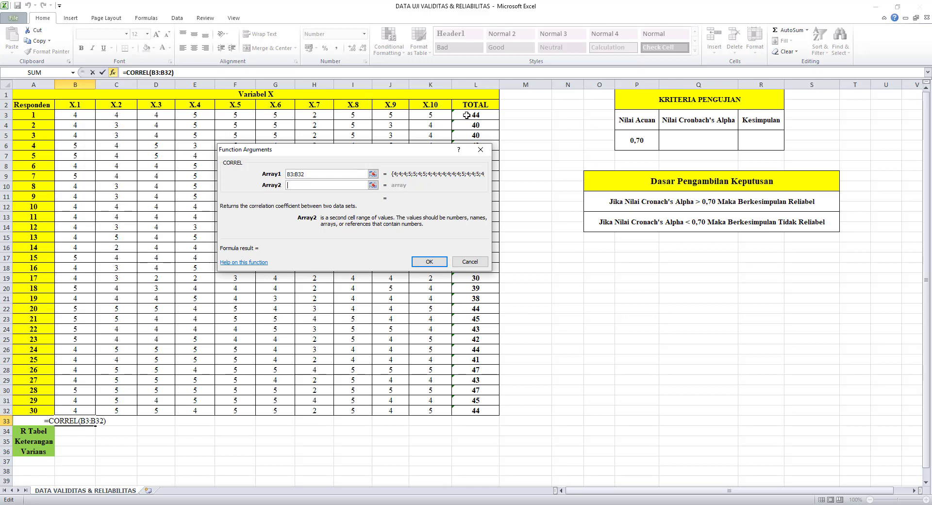
{"action": "left_click_drag", "start_coordinate": [466, 115], "coordinate": [469, 377]}
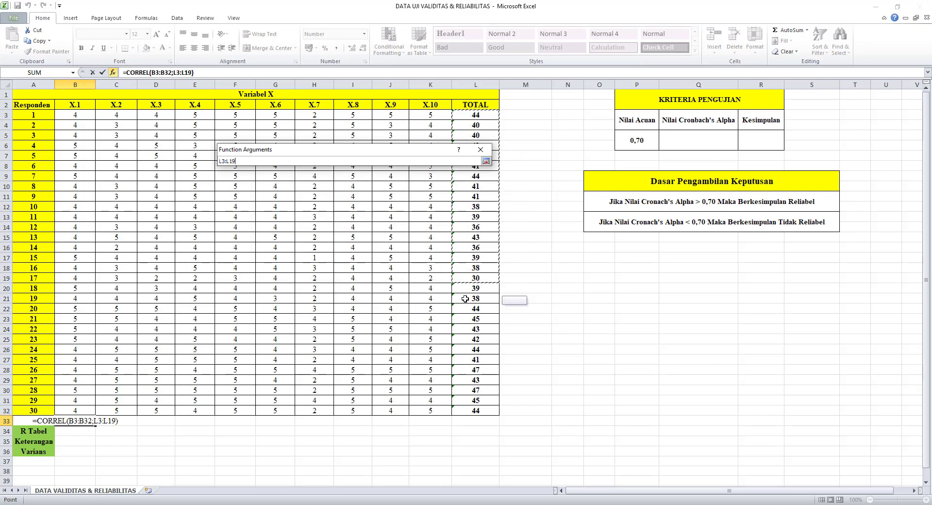
{"action": "left_click_drag", "start_coordinate": [470, 378], "coordinate": [471, 411]}
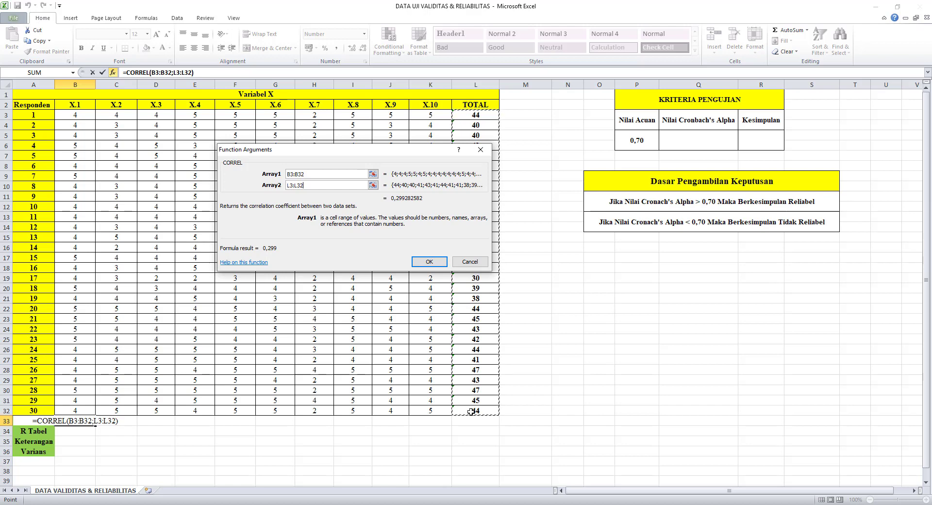
{"action": "key", "text": "F4"}
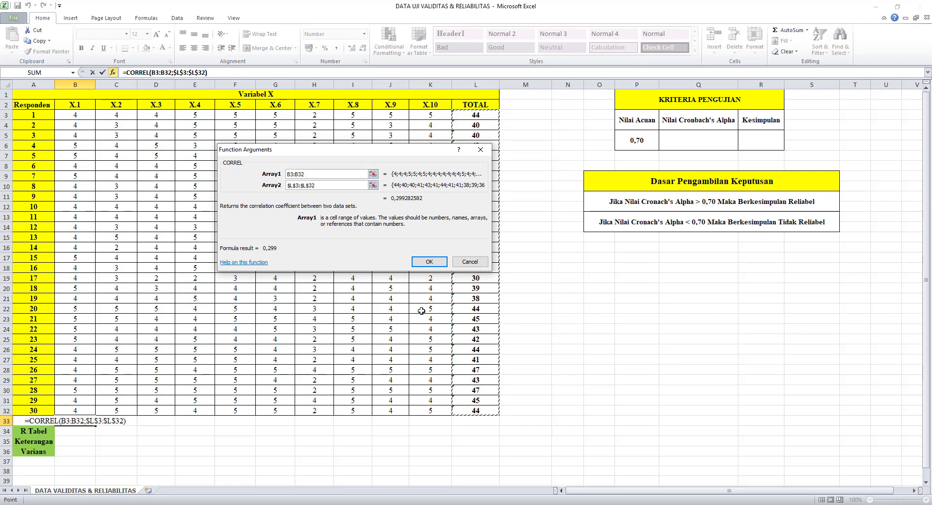
{"action": "left_click", "coordinate": [430, 261]}
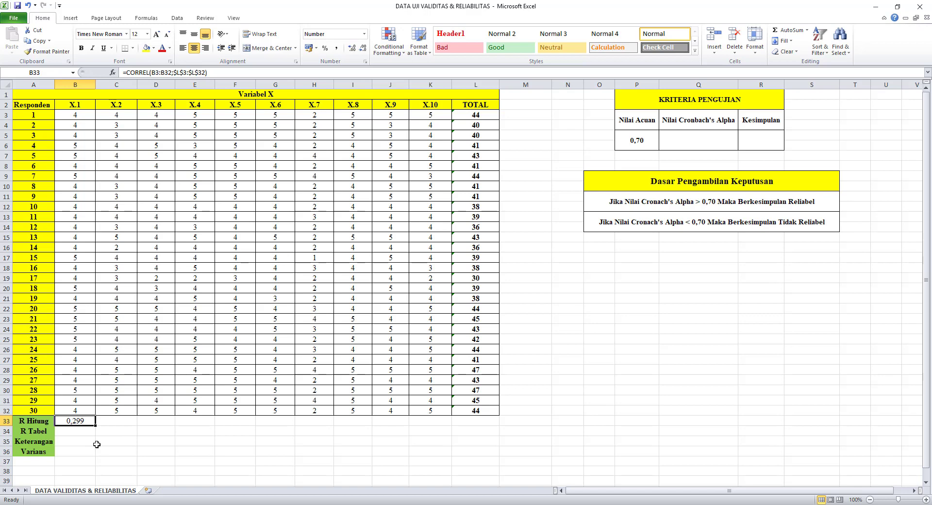
Copy the R Hitung formula across to K33 and look up r tabel 0.361 (5%, N=30)
{"action": "left_click_drag", "start_coordinate": [96, 432], "coordinate": [432, 432]}
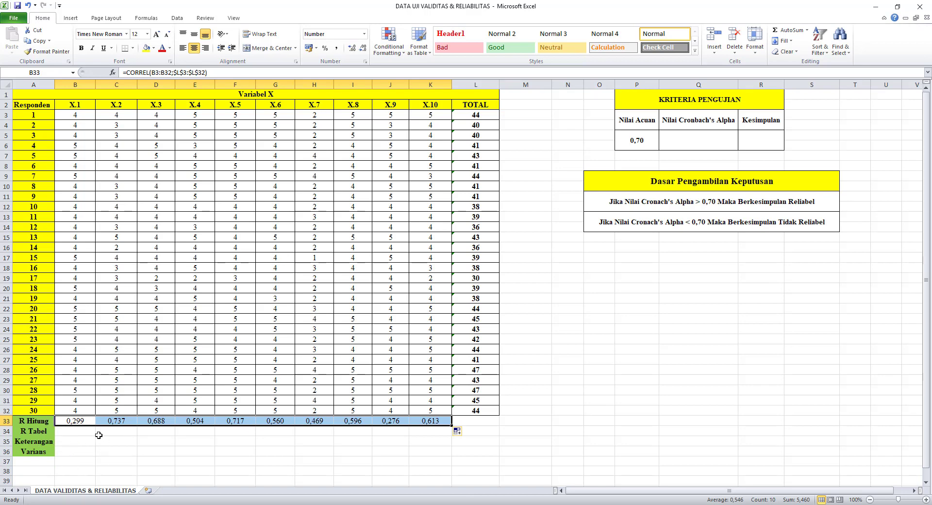
{"action": "left_click", "coordinate": [70, 431]}
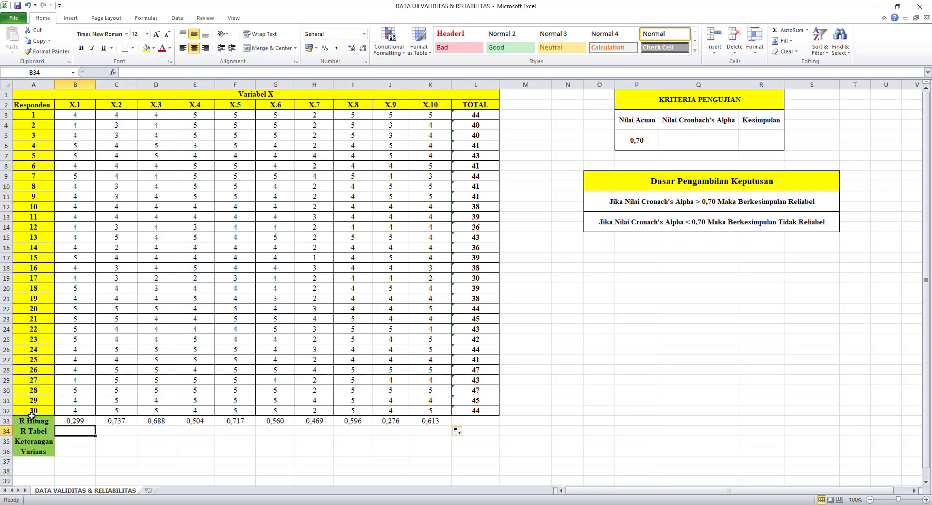
{"action": "left_click", "coordinate": [6, 410]}
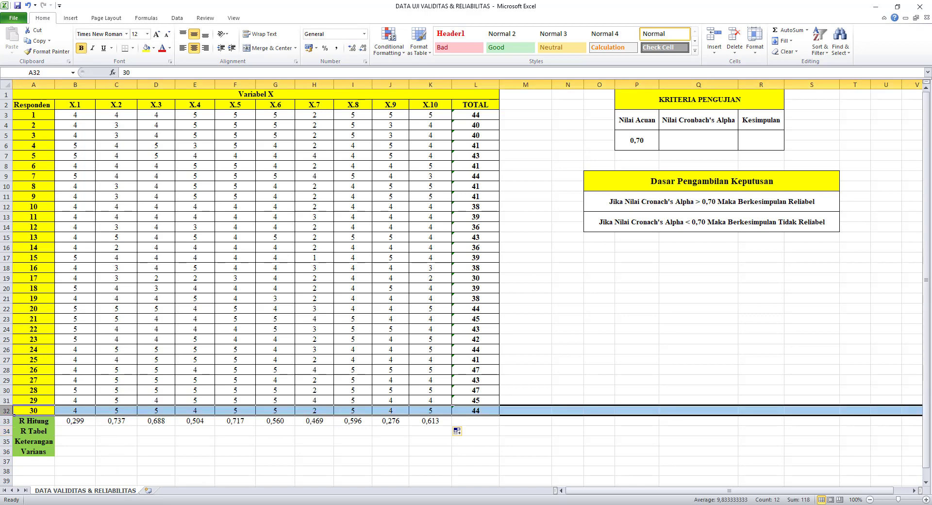
{"action": "left_click", "coordinate": [151, 470]}
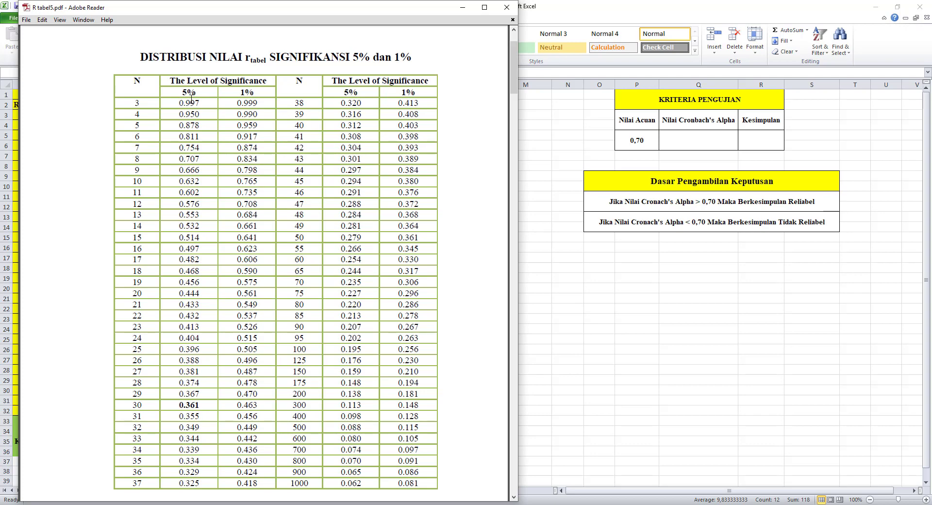
{"action": "left_click", "coordinate": [463, 8]}
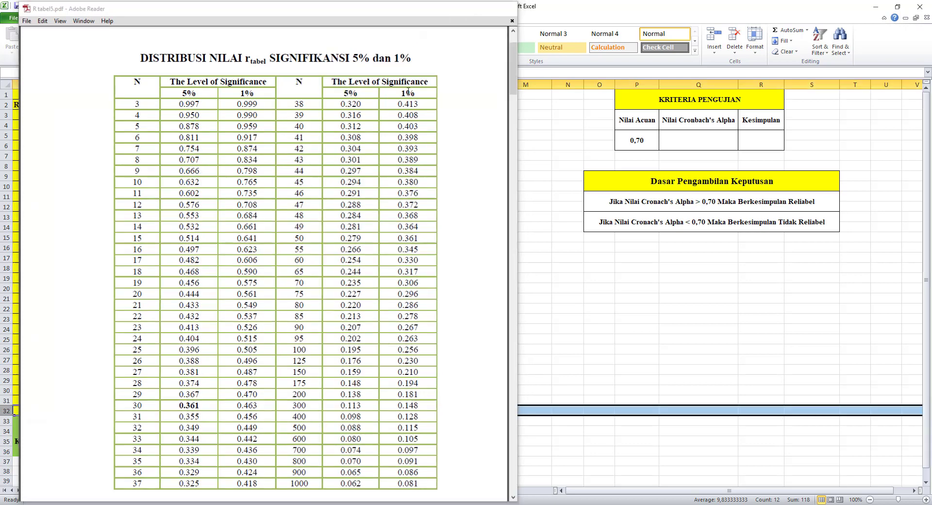
Enter 0,361 in B34 and copy it across the R Tabel row to K34
{"action": "left_click", "coordinate": [82, 429]}
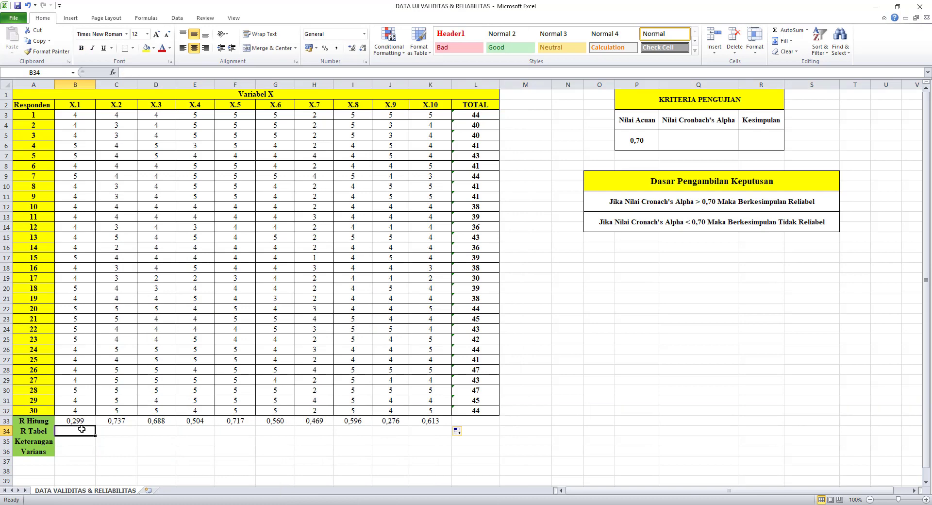
{"action": "type", "text": "0,3"}
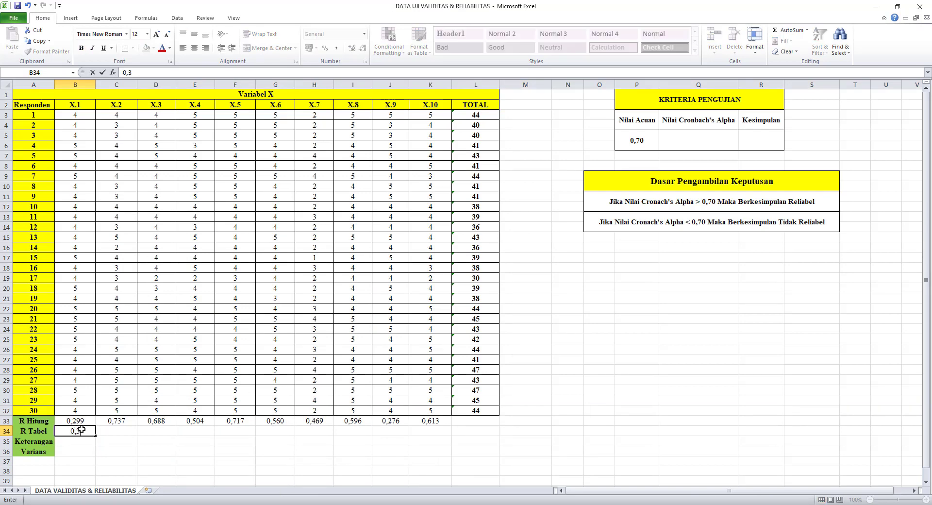
{"action": "type", "text": "61"}
{"action": "key", "text": "ctrl+Return"}
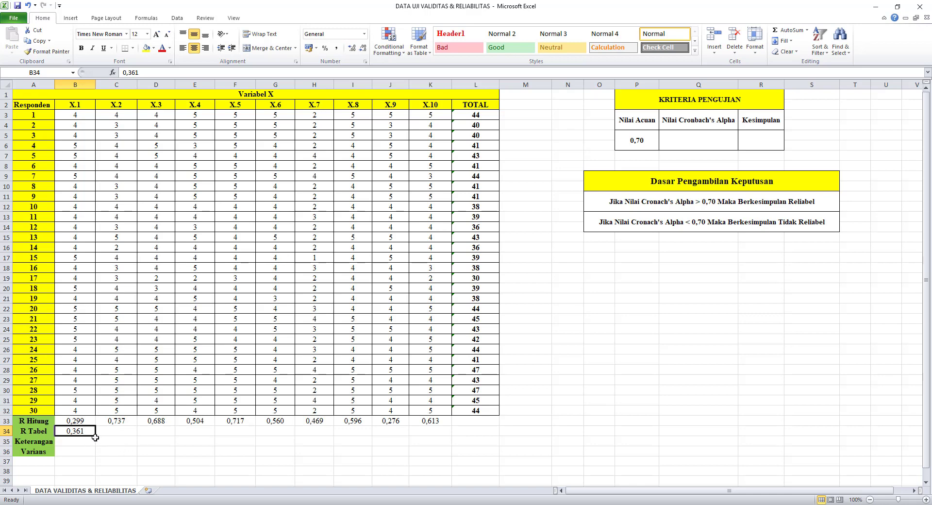
{"action": "left_click_drag", "start_coordinate": [95, 435], "coordinate": [439, 428]}
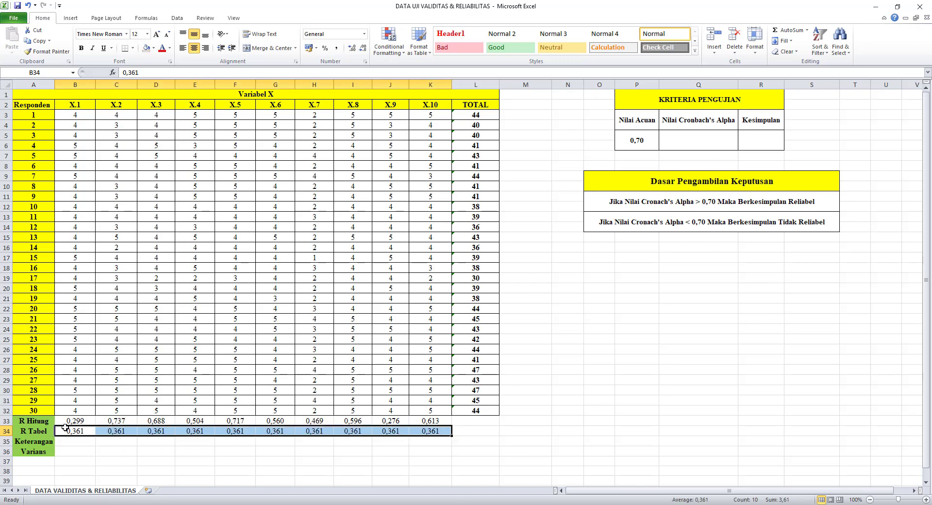
Fill the R Hitung and R Tabel rows (B33:K34) green
{"action": "left_click_drag", "start_coordinate": [72, 425], "coordinate": [431, 431]}
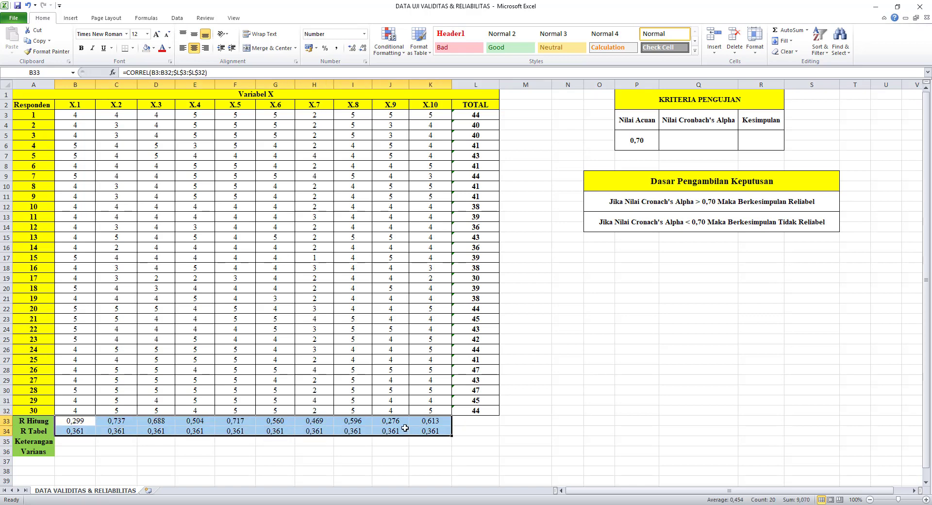
{"action": "left_click", "coordinate": [155, 51]}
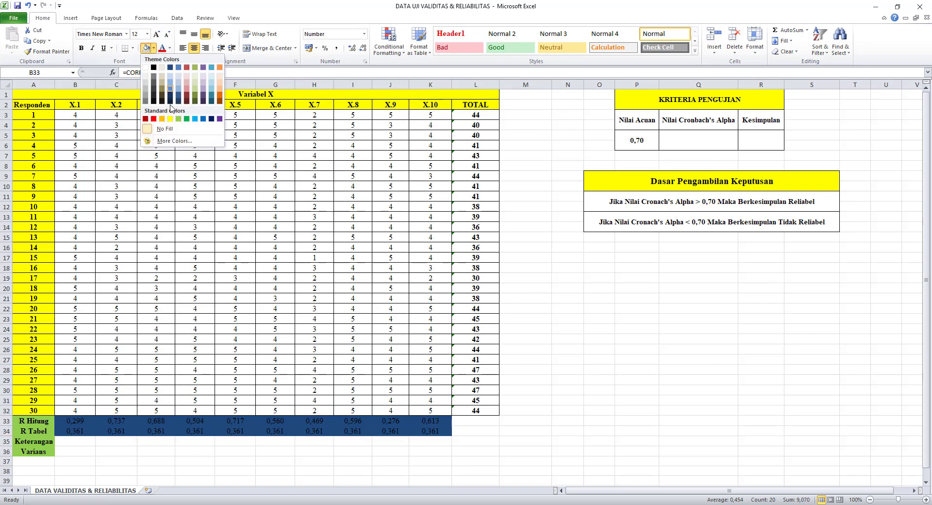
{"action": "left_click", "coordinate": [181, 123]}
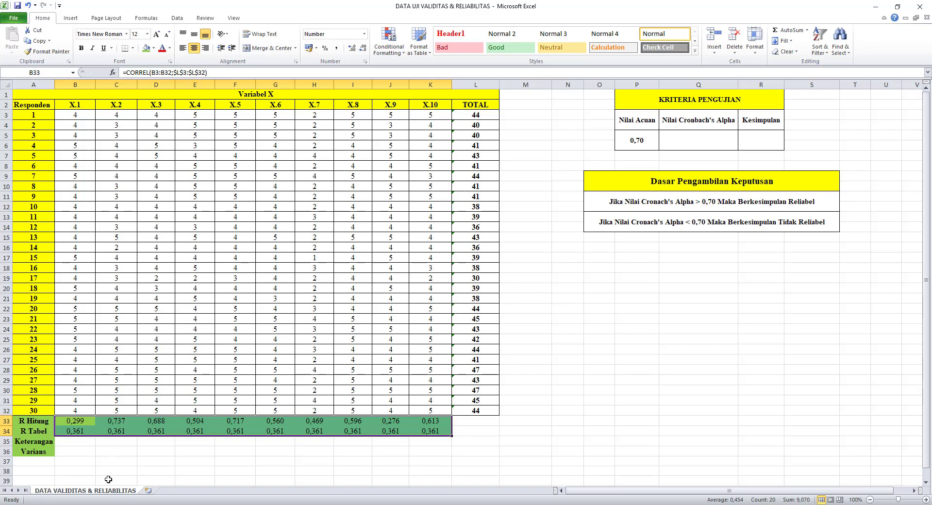
{"action": "left_click", "coordinate": [85, 440]}
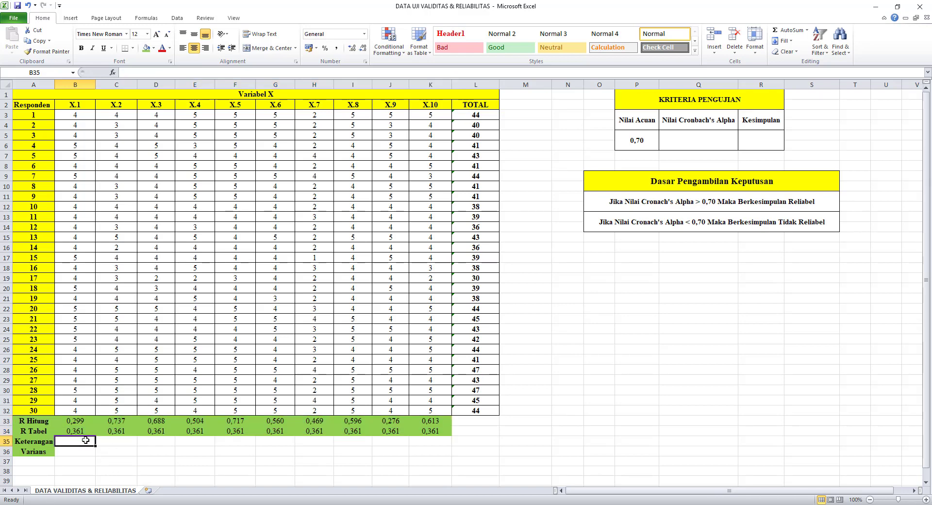
Enter =IF(B33>B34;"Valid";"Tidak Valid") in B35, which returns Tidak Valid for X.1
{"action": "type", "text": "="}
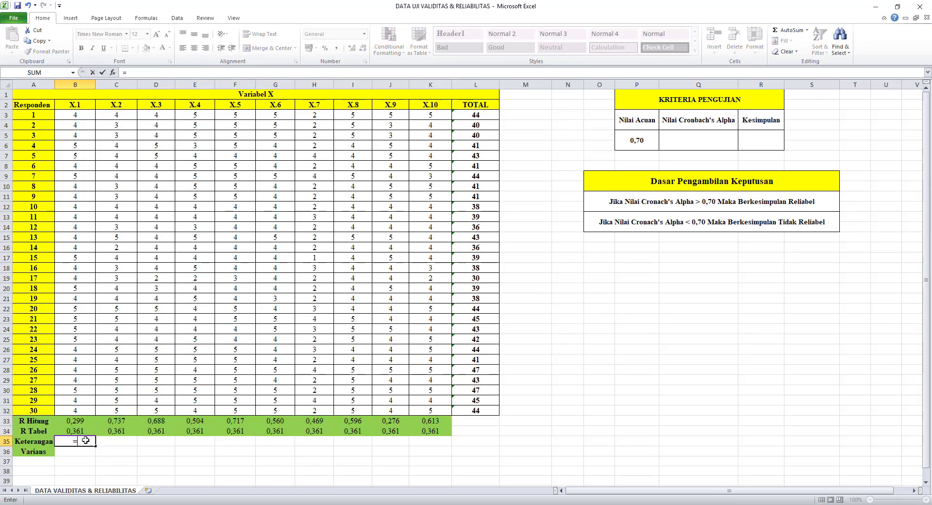
{"action": "type", "text": "if("}
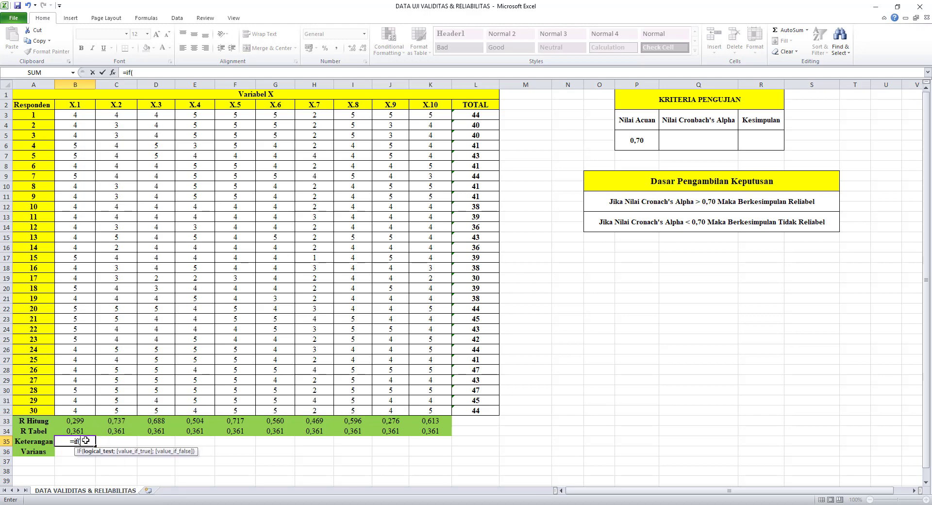
{"action": "left_click", "coordinate": [112, 73]}
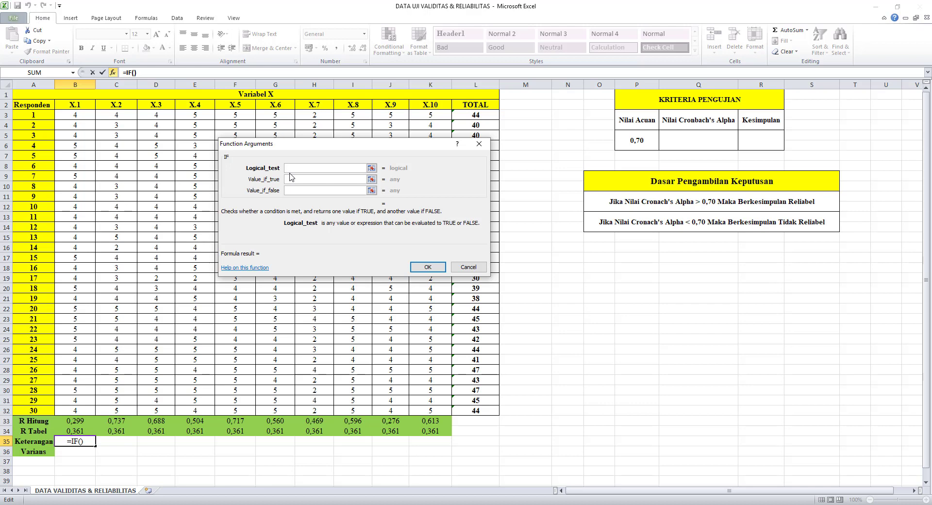
{"action": "left_click", "coordinate": [80, 420]}
{"action": "type", "text": ">"}
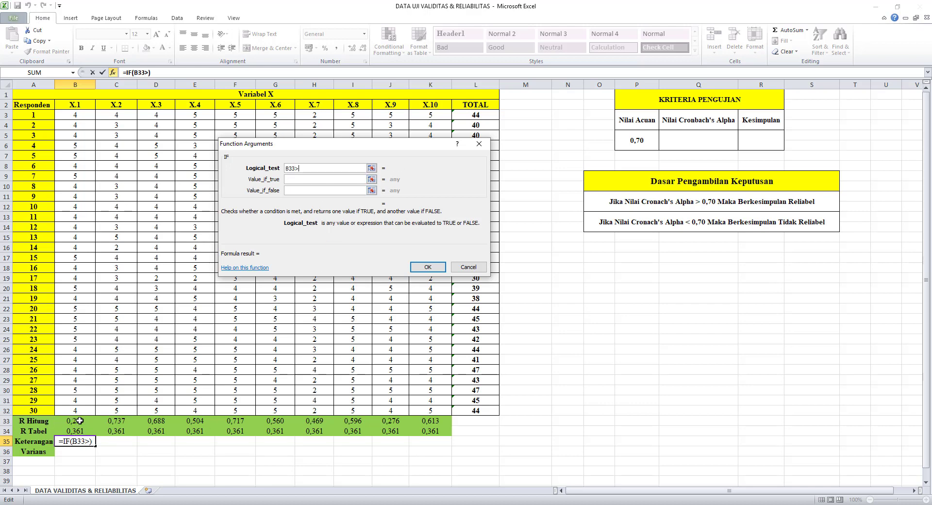
{"action": "left_click", "coordinate": [79, 430]}
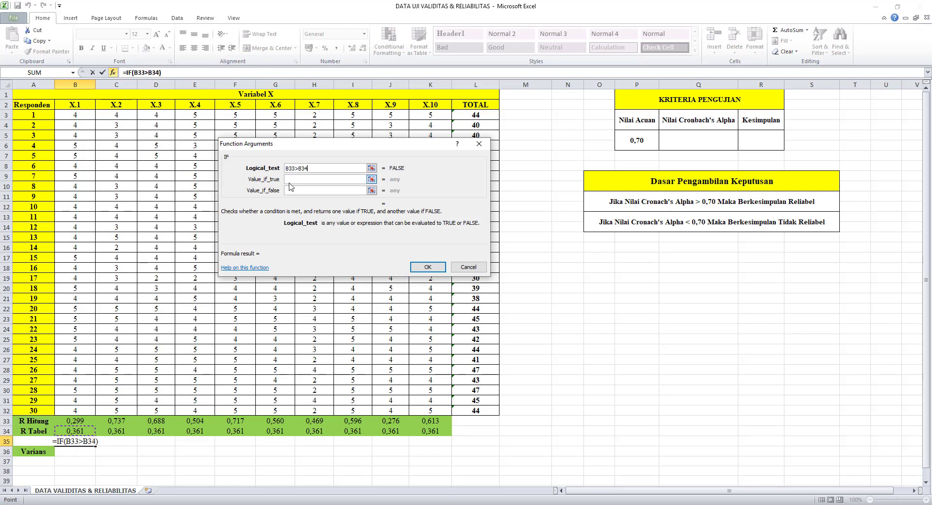
{"action": "left_click", "coordinate": [291, 179]}
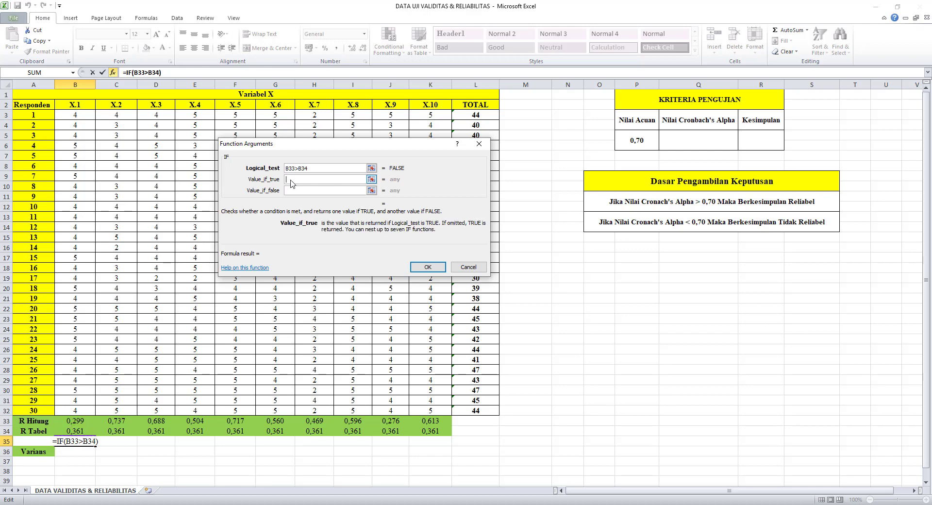
{"action": "type", "text": "Va"}
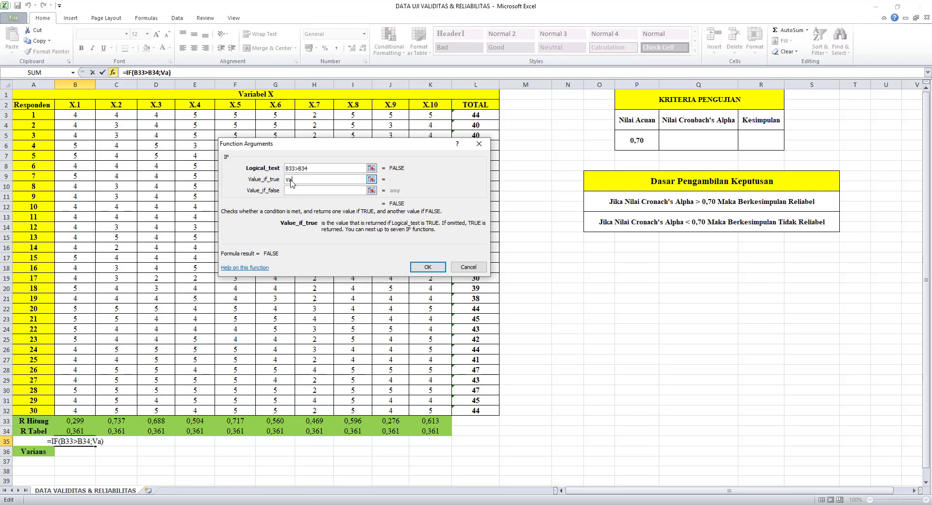
{"action": "type", "text": "lid"}
{"action": "left_click", "coordinate": [307, 190]}
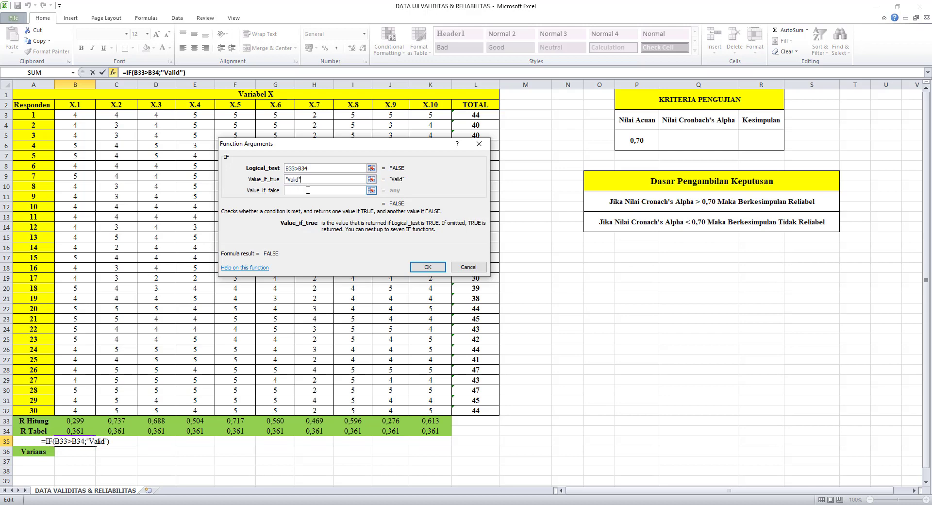
{"action": "left_click", "coordinate": [308, 189]}
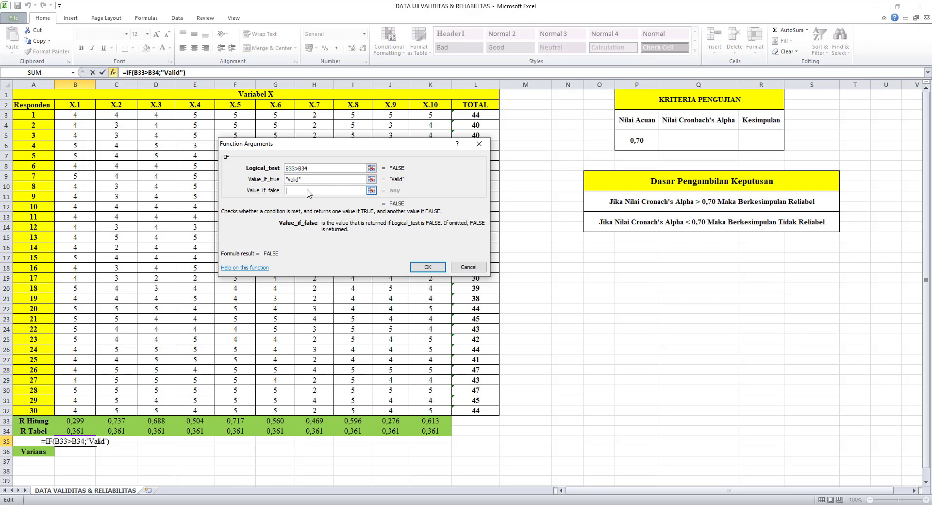
{"action": "type", "text": "Tida"}
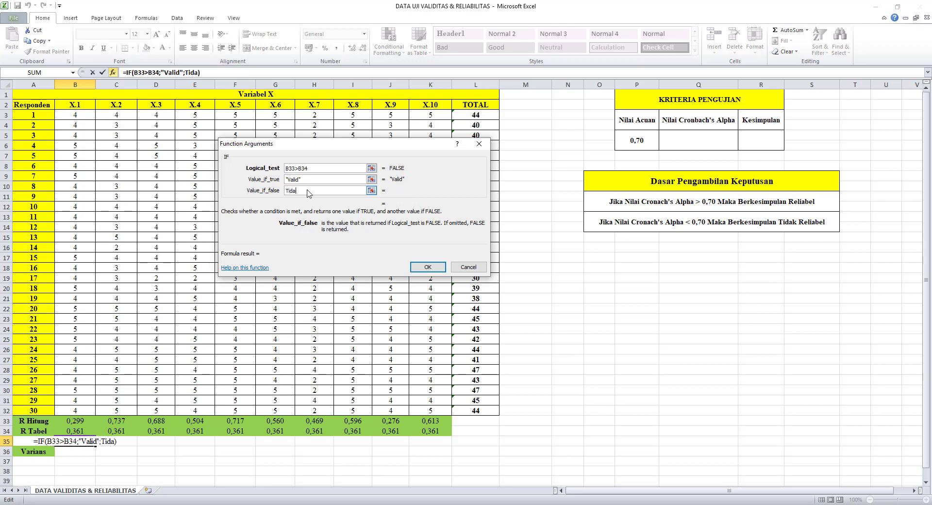
{"action": "type", "text": "k Vali"}
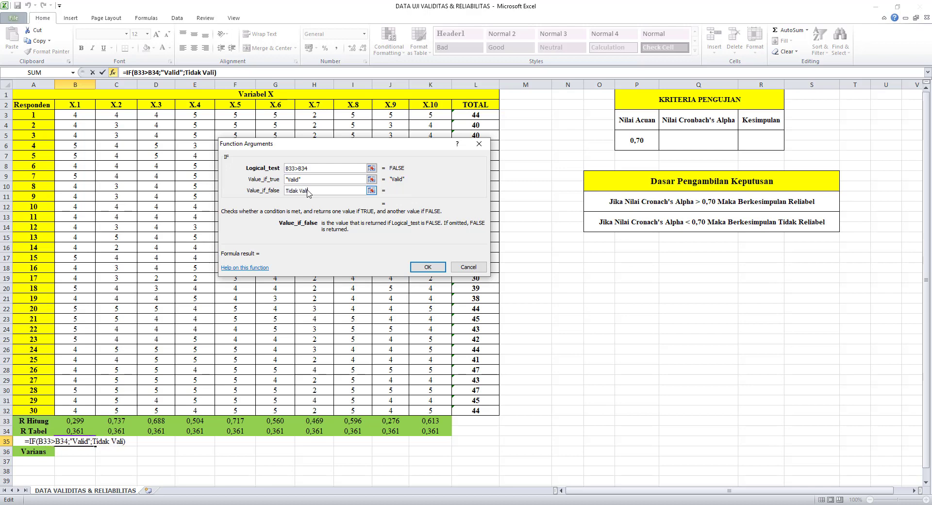
{"action": "type", "text": "d"}
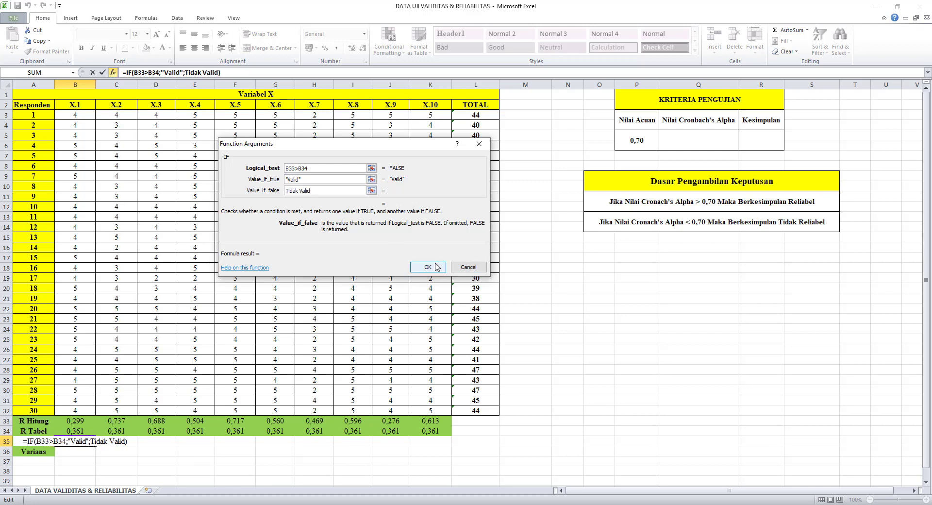
{"action": "left_click", "coordinate": [439, 267]}
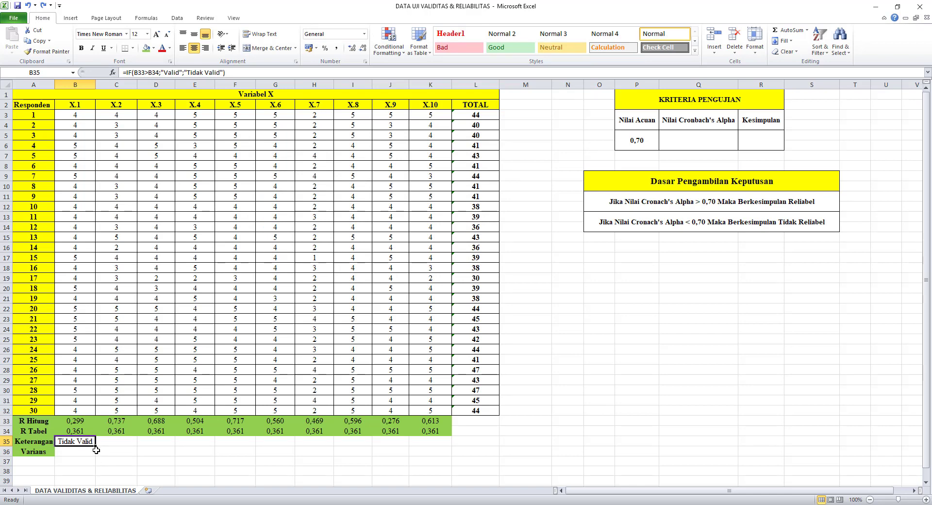
Copy the IF formula across to K35 and fill the Keterangan row green
{"action": "left_click_drag", "start_coordinate": [96, 448], "coordinate": [442, 445]}
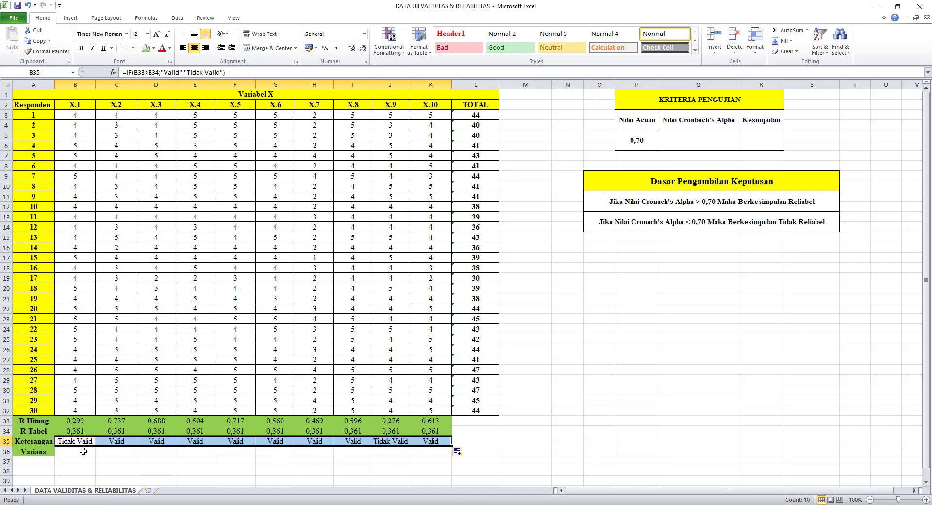
{"action": "left_click", "coordinate": [146, 49]}
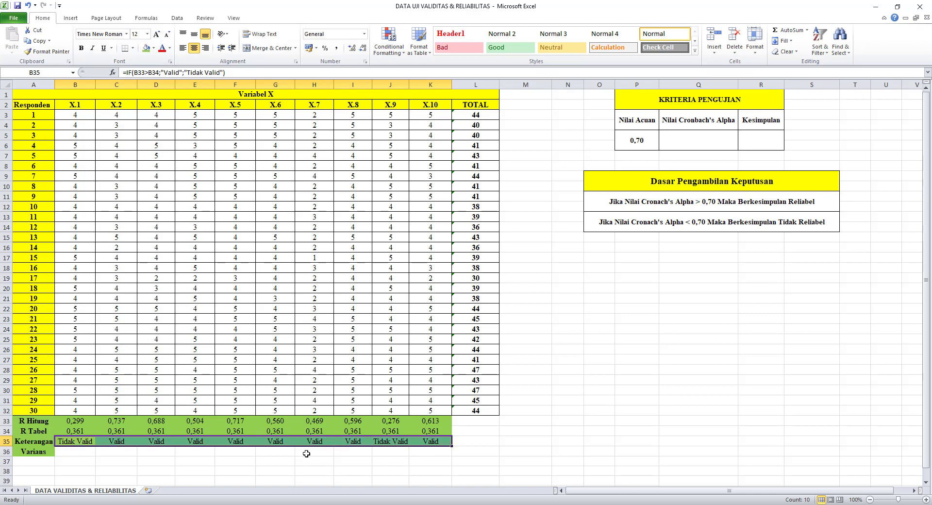
{"action": "left_click", "coordinate": [77, 421]}
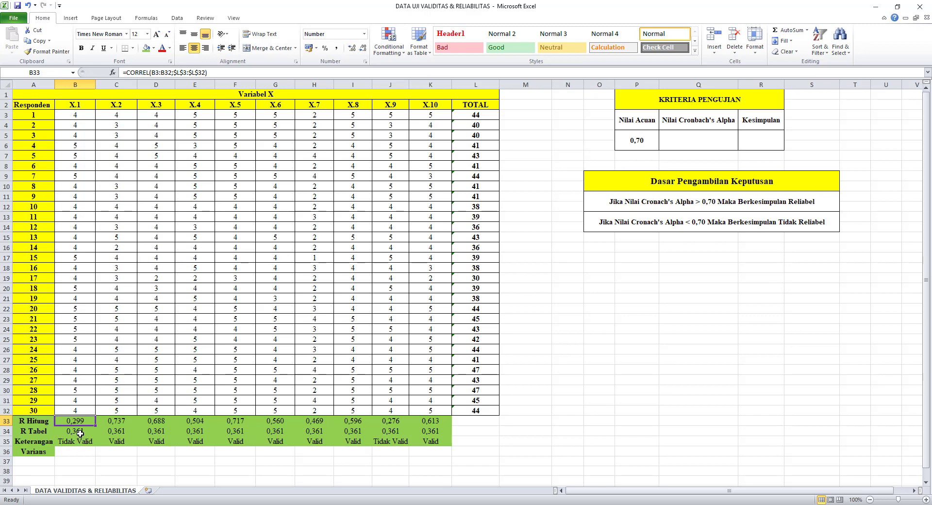
Review the R Hitung, R Tabel and validity results for X.1 and X.2
{"action": "left_click", "coordinate": [80, 433]}
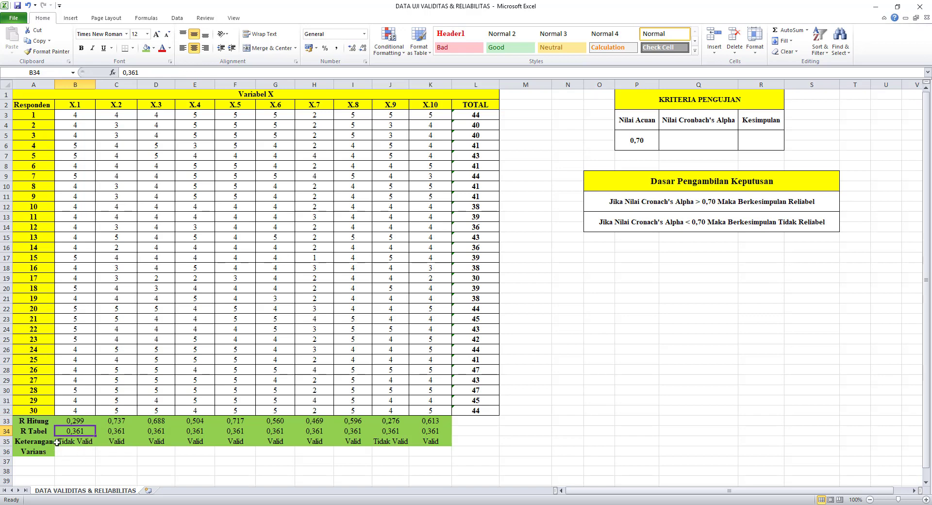
{"action": "left_click", "coordinate": [82, 443]}
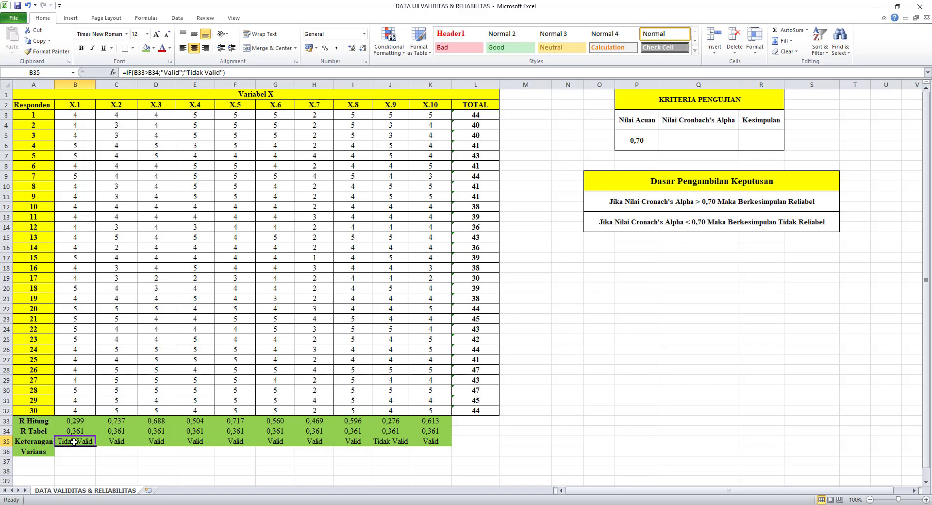
{"action": "left_click", "coordinate": [112, 422]}
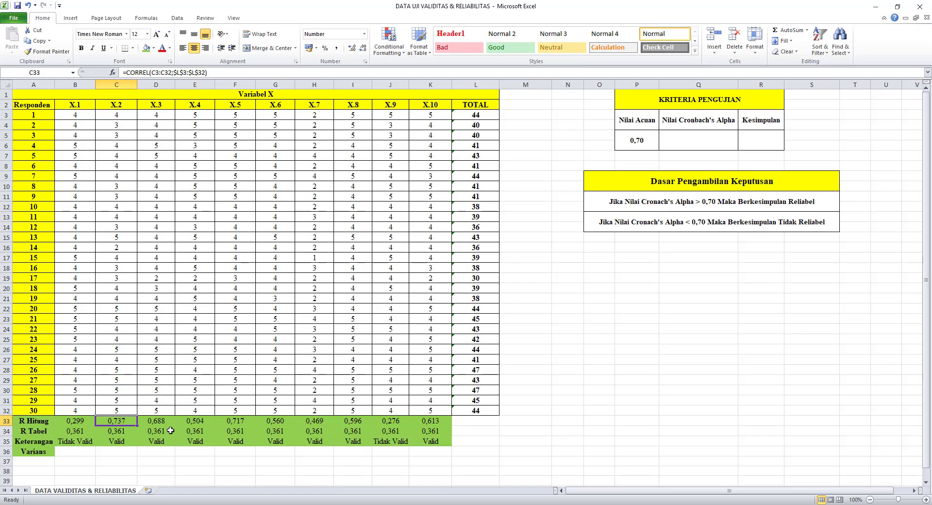
{"action": "left_click", "coordinate": [114, 431]}
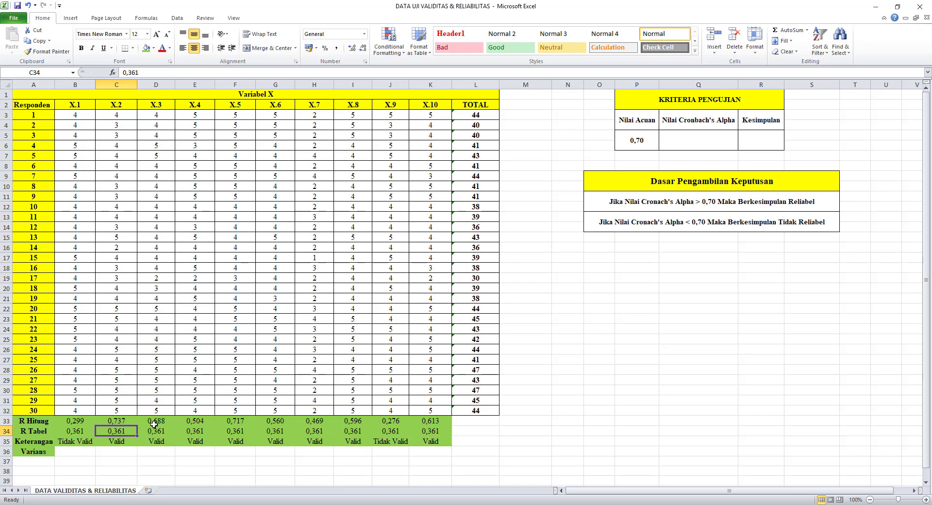
{"action": "left_click", "coordinate": [118, 441]}
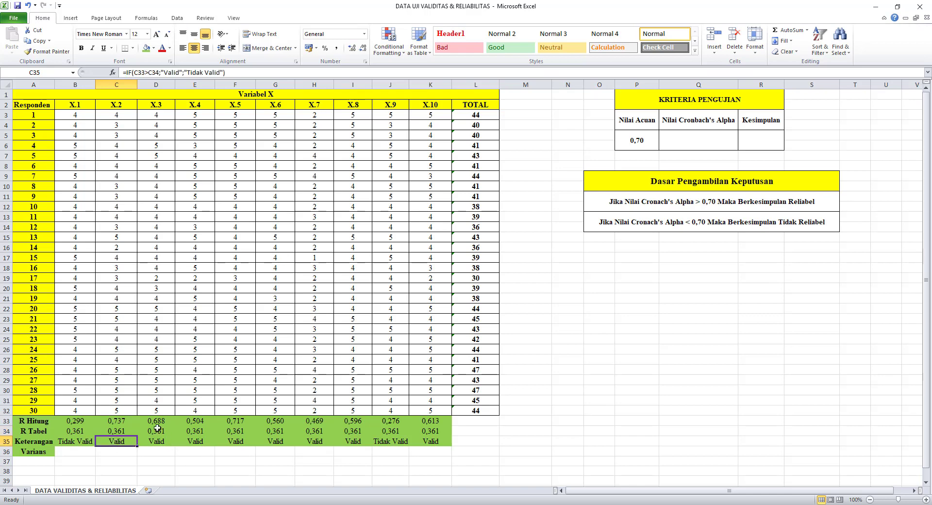
Review results for X.3–X.8 (Valid) and X.9 (Tidak Valid)
{"action": "left_click_drag", "start_coordinate": [154, 424], "coordinate": [371, 423]}
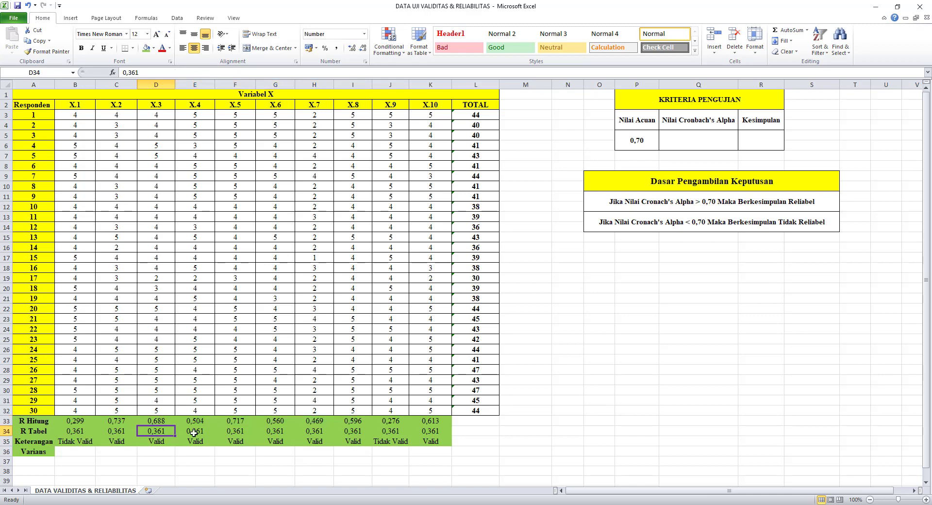
{"action": "left_click_drag", "start_coordinate": [152, 432], "coordinate": [353, 431]}
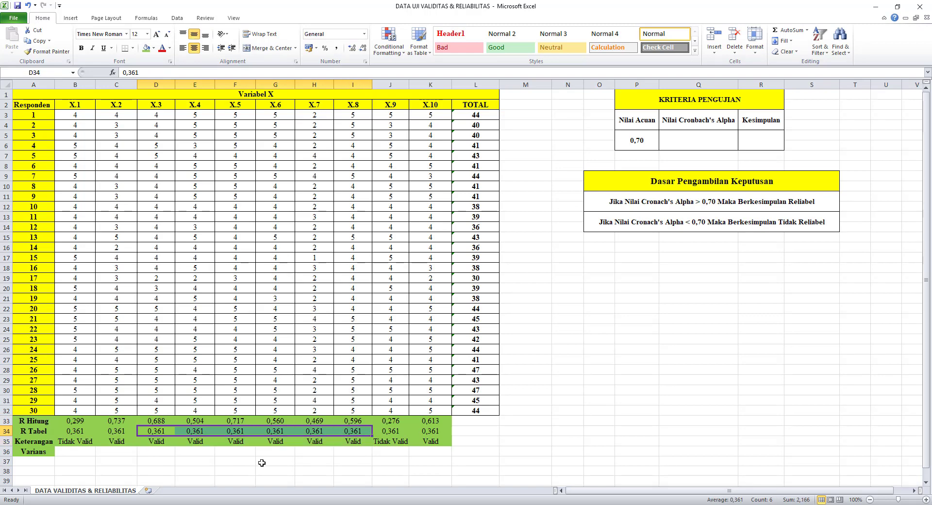
{"action": "left_click_drag", "start_coordinate": [156, 441], "coordinate": [336, 443]}
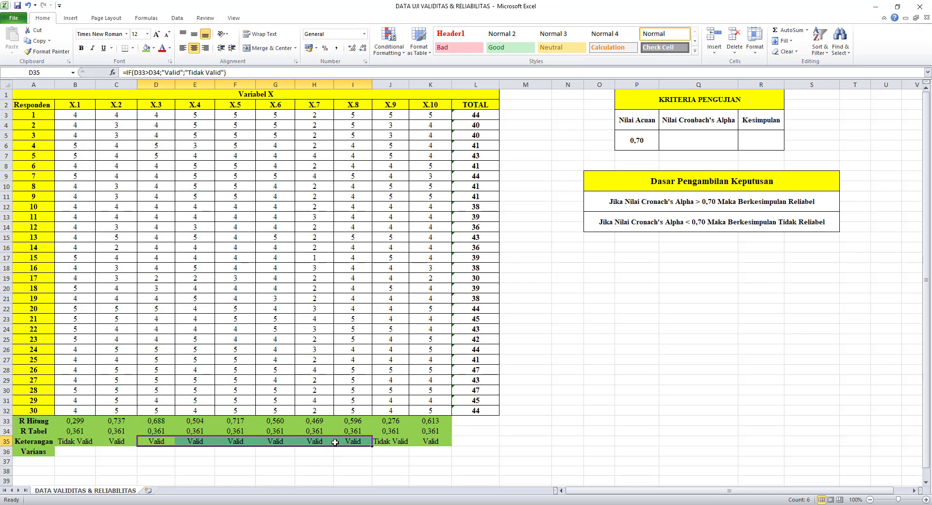
{"action": "left_click", "coordinate": [388, 423]}
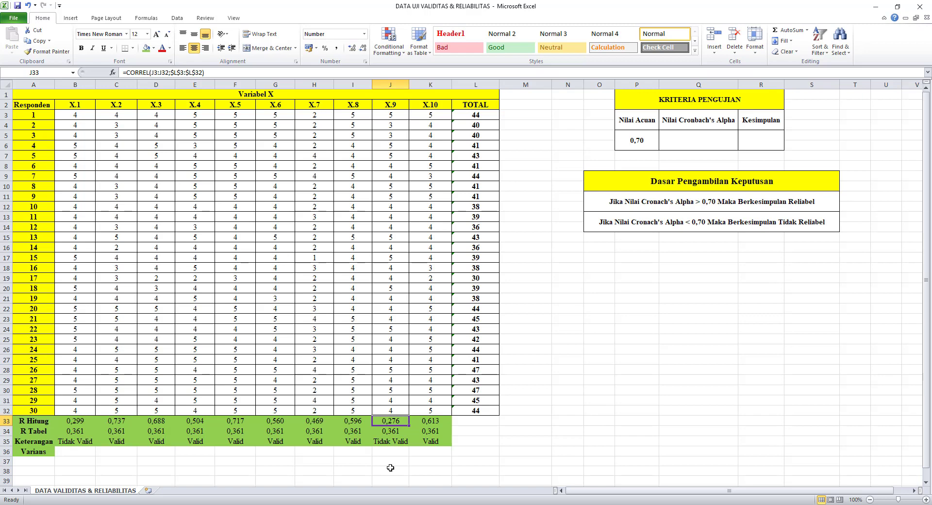
{"action": "left_click", "coordinate": [389, 432]}
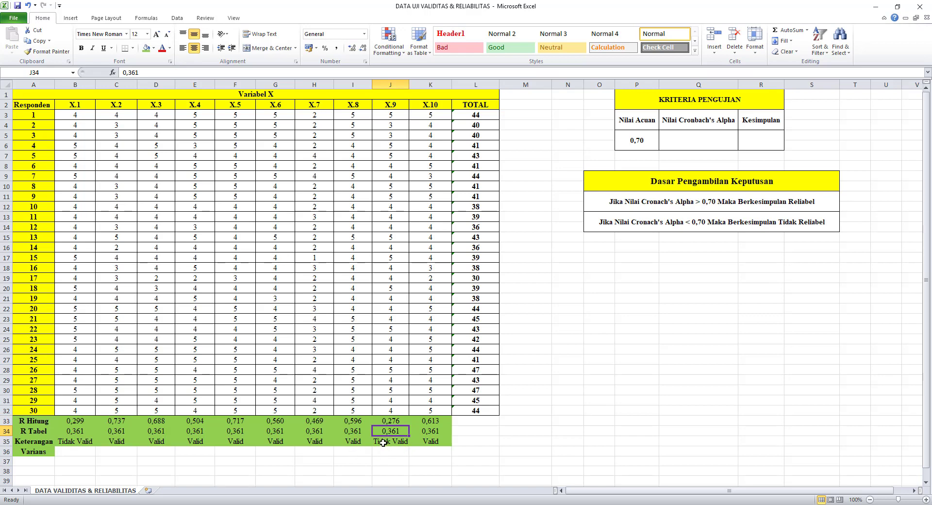
{"action": "left_click", "coordinate": [384, 443]}
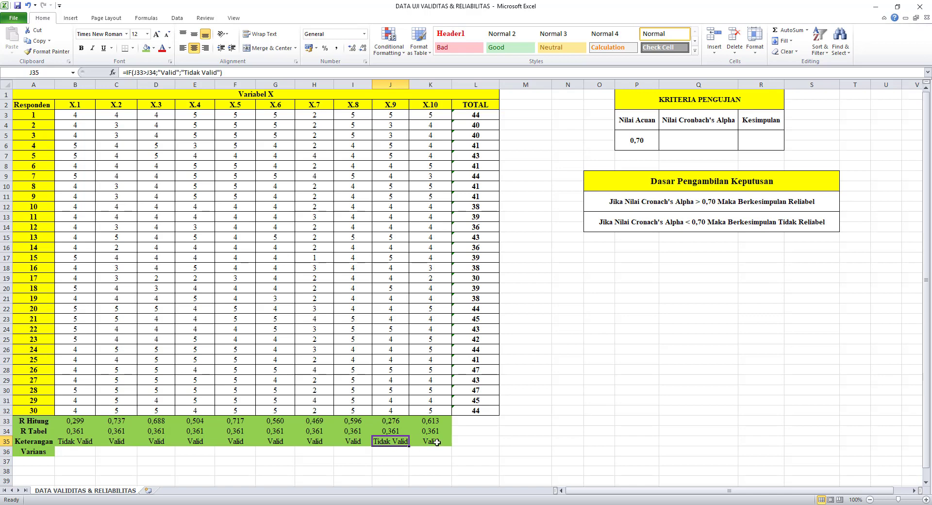
Check the R Hitung, R Tabel and validity formula for X.10
{"action": "left_click", "coordinate": [426, 421]}
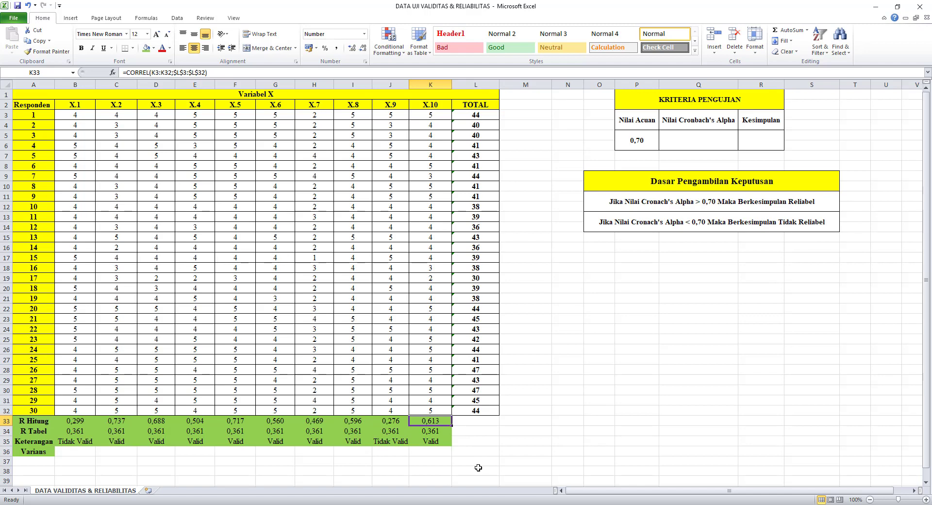
{"action": "left_click", "coordinate": [431, 431]}
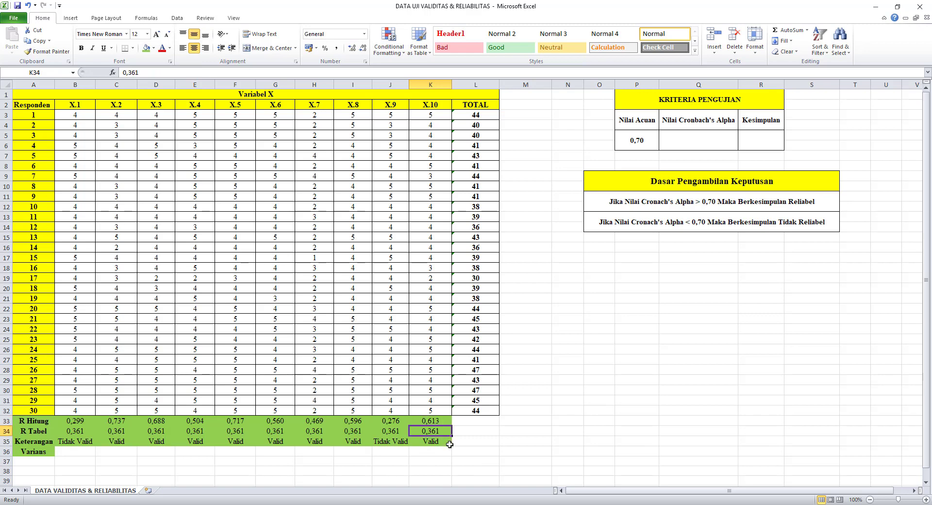
{"action": "left_click", "coordinate": [427, 443]}
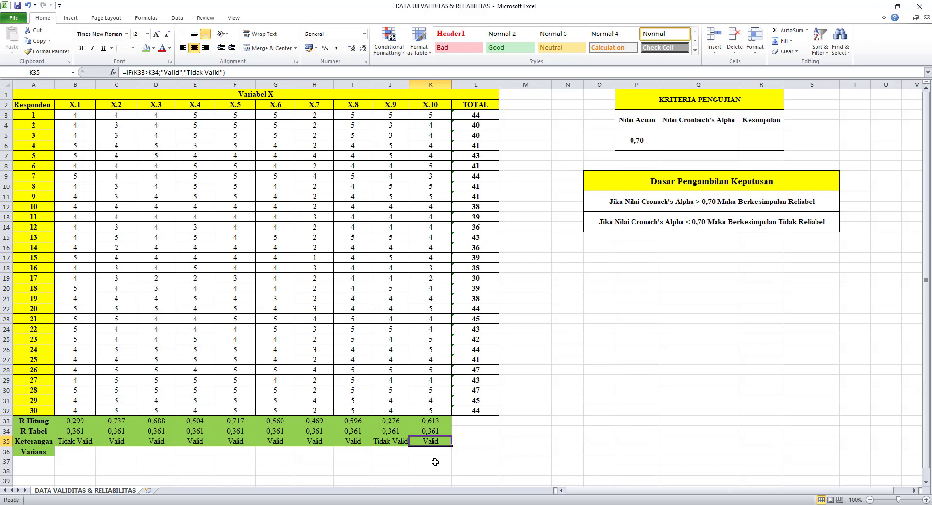
{"action": "left_click", "coordinate": [75, 452]}
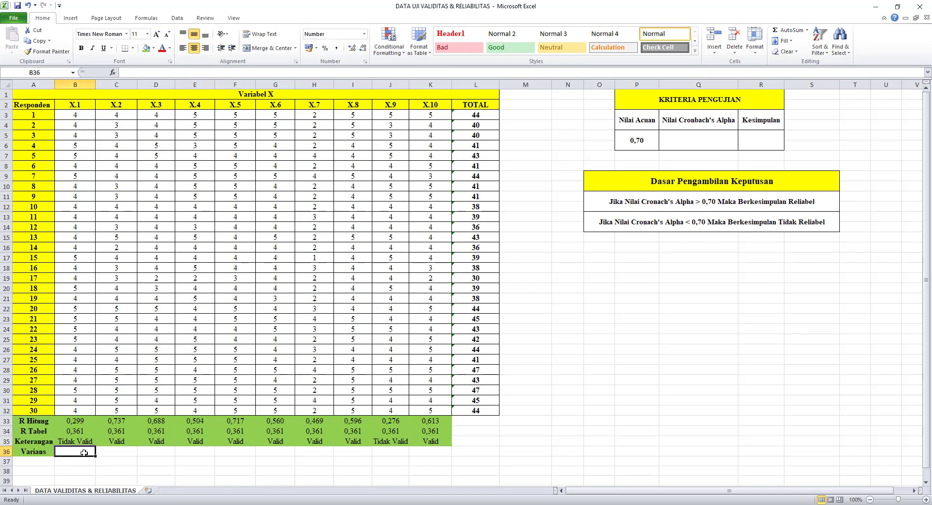
Enter =VAR(B3:B32) in B36 and copy it to K36, giving variances 0,230 to 0,510
{"action": "type", "text": "="}
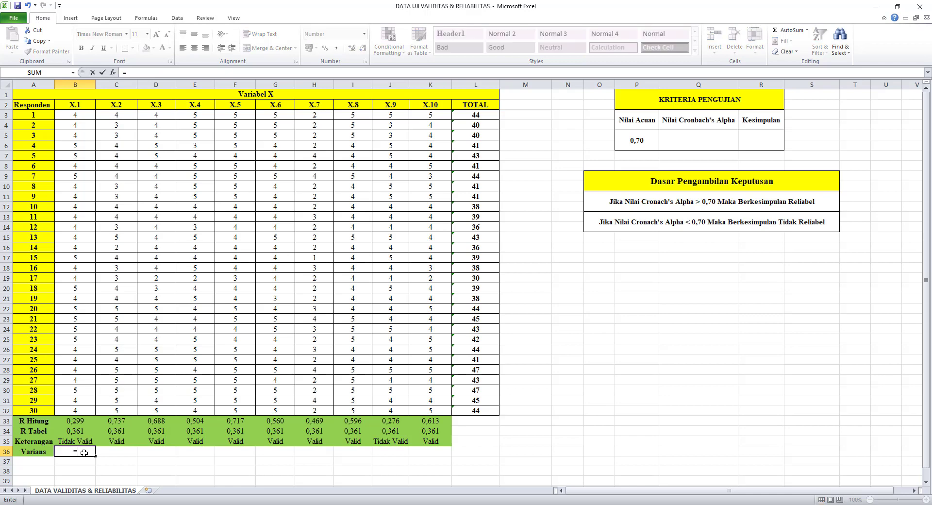
{"action": "type", "text": "VAR"}
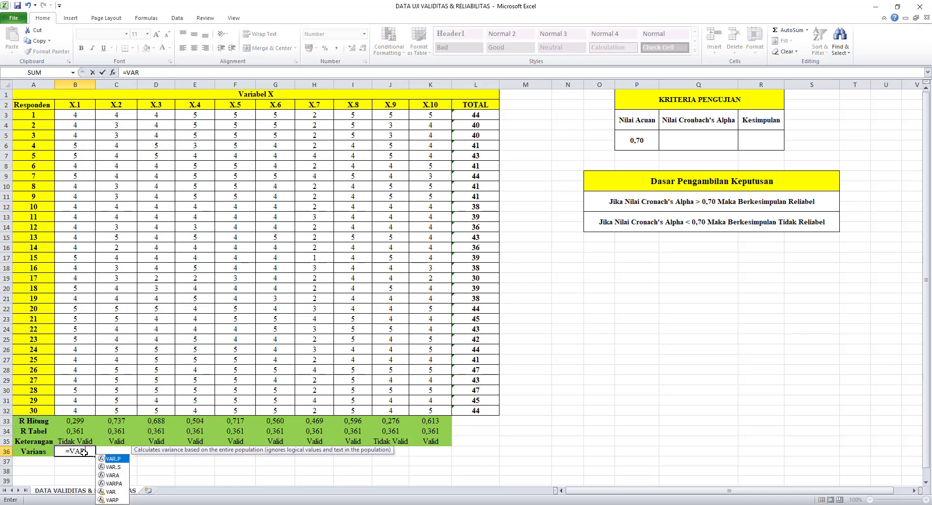
{"action": "type", "text": "("}
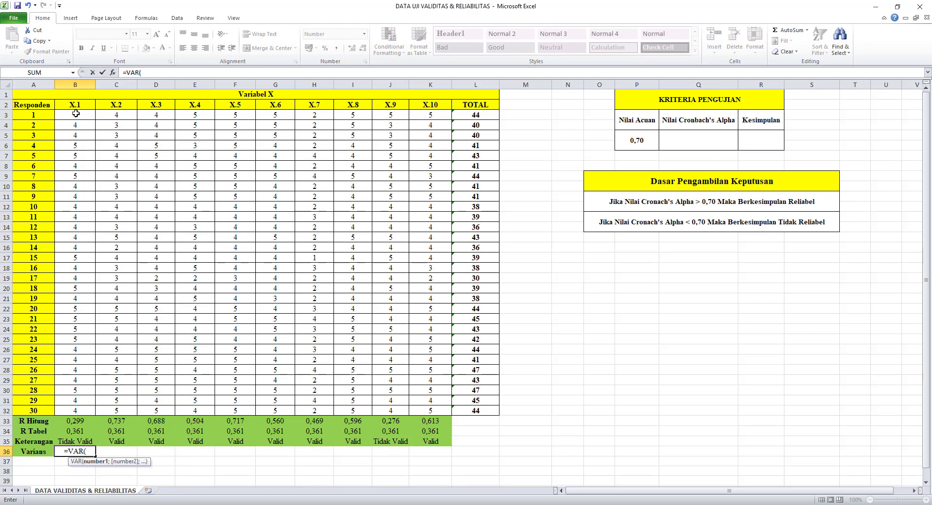
{"action": "left_click_drag", "start_coordinate": [75, 113], "coordinate": [81, 406]}
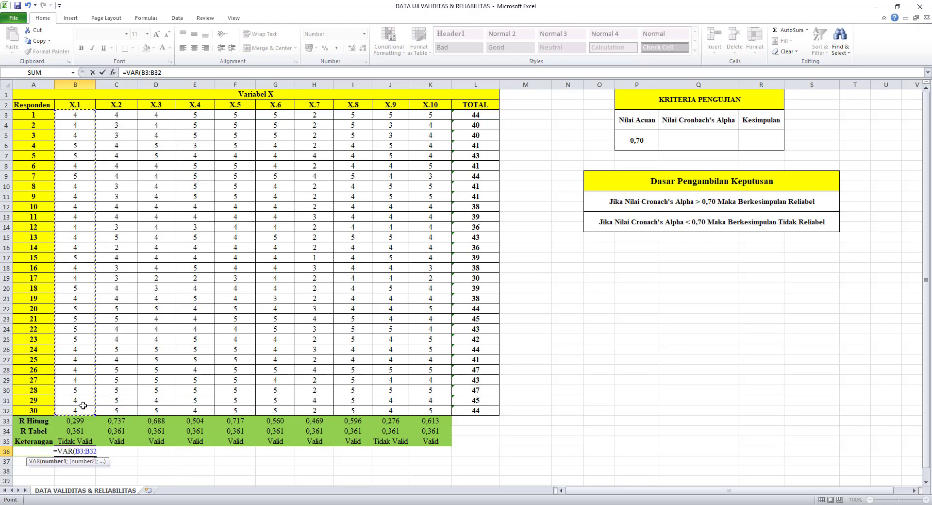
{"action": "key", "text": "Return"}
{"action": "left_click", "coordinate": [74, 452]}
{"action": "left_click", "coordinate": [74, 451]}
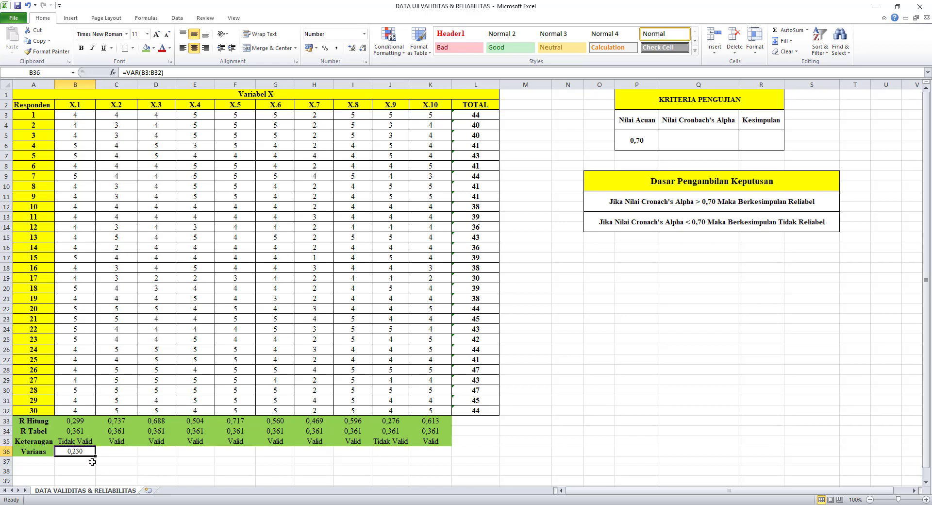
{"action": "left_click_drag", "start_coordinate": [95, 457], "coordinate": [449, 461]}
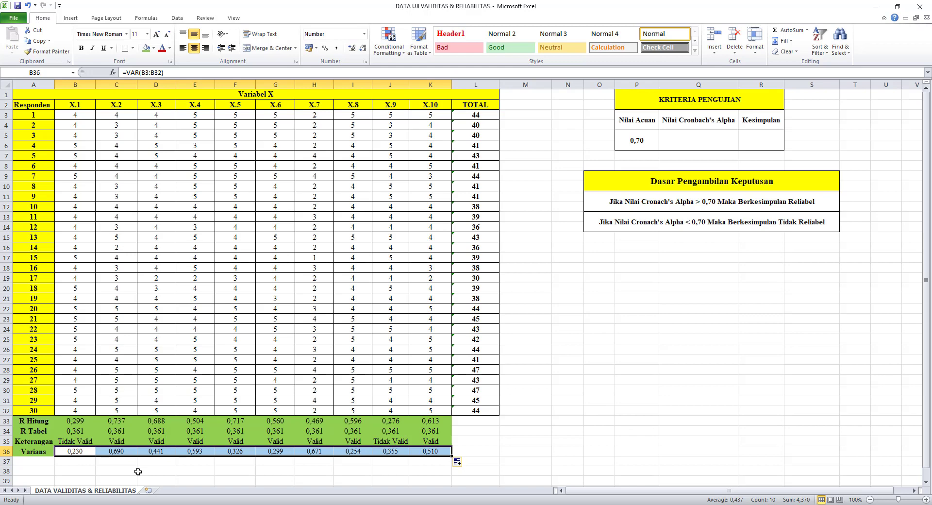
Fill B36:K36 green, then label M36 'Jumlah Varian' and M37 'Varian Total'
{"action": "left_click", "coordinate": [146, 48]}
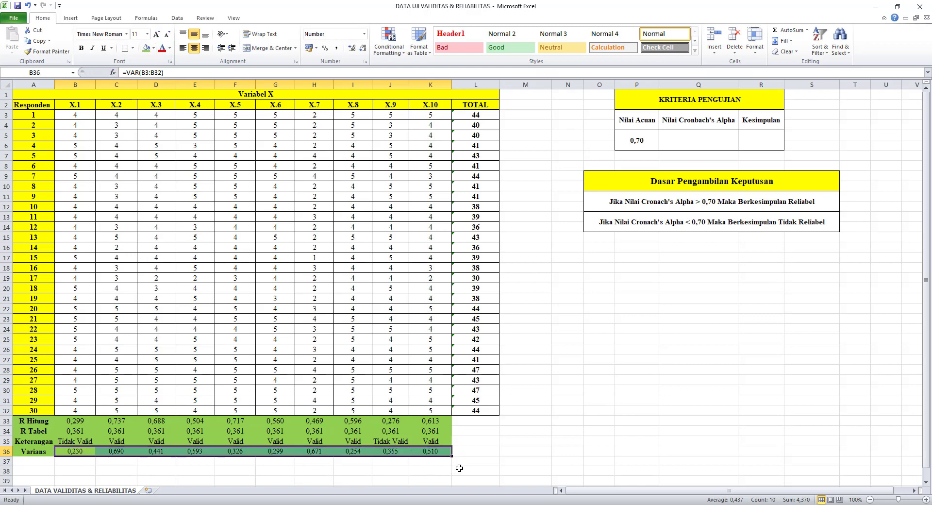
{"action": "left_click", "coordinate": [505, 451]}
{"action": "type", "text": "j"}
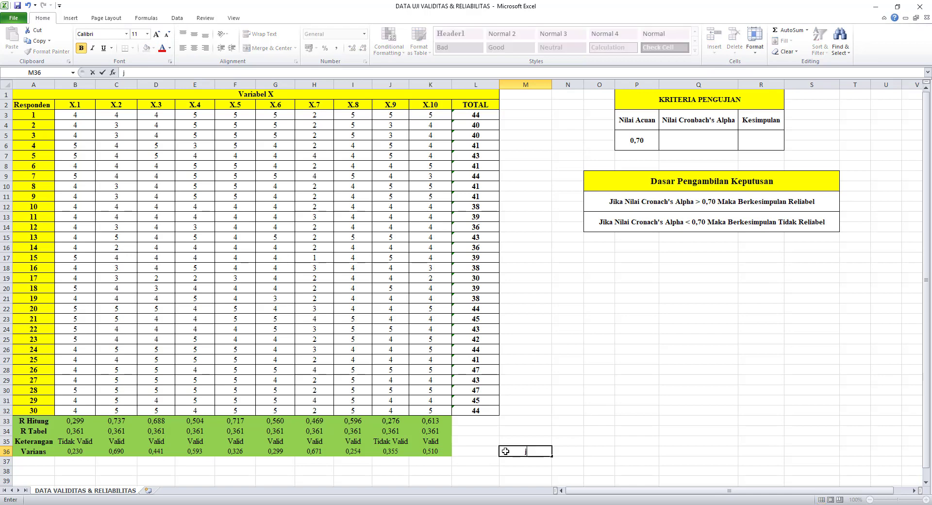
{"action": "type", "text": "UMLA"}
{"action": "key", "text": "BackSpace"}
{"action": "key", "text": "BackSpace"}
{"action": "key", "text": "BackSpace"}
{"action": "type", "text": "Jumlah"}
{"action": "type", "text": " Varian"}
{"action": "key", "text": "Return"}
{"action": "type", "text": "Var"}
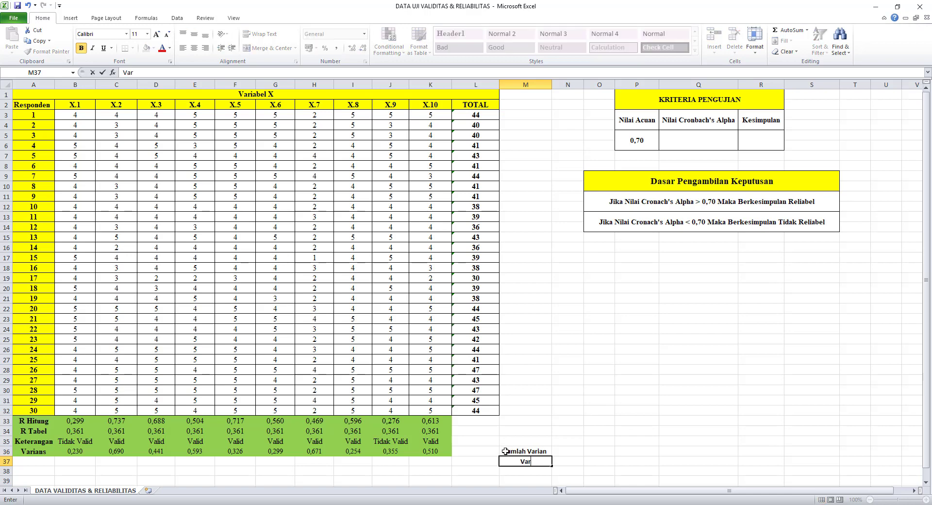
{"action": "type", "text": "ian Tota"}
{"action": "type", "text": "l"}
{"action": "key", "text": "Return"}
{"action": "left_click", "coordinate": [505, 451]}
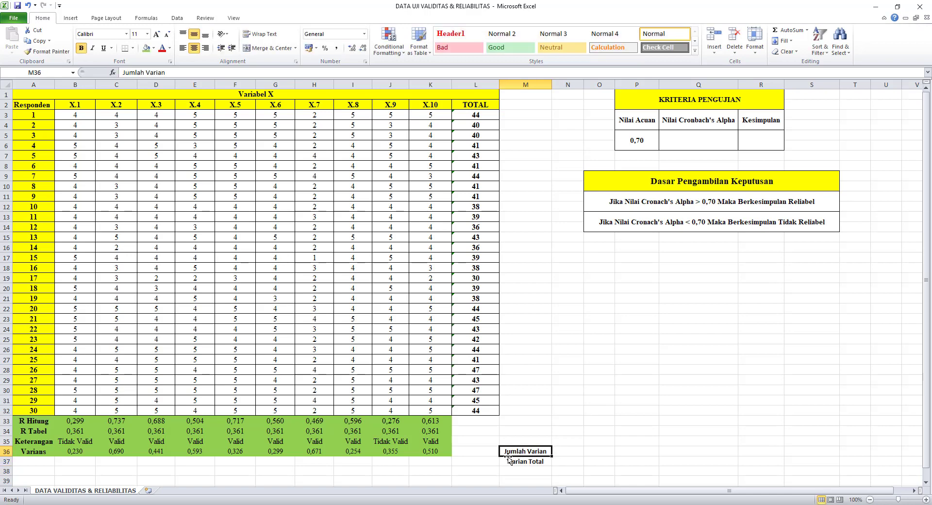
Enter =SUM(B36:K36) in L36 to total the ten item variances as 4,370
{"action": "left_click", "coordinate": [469, 452]}
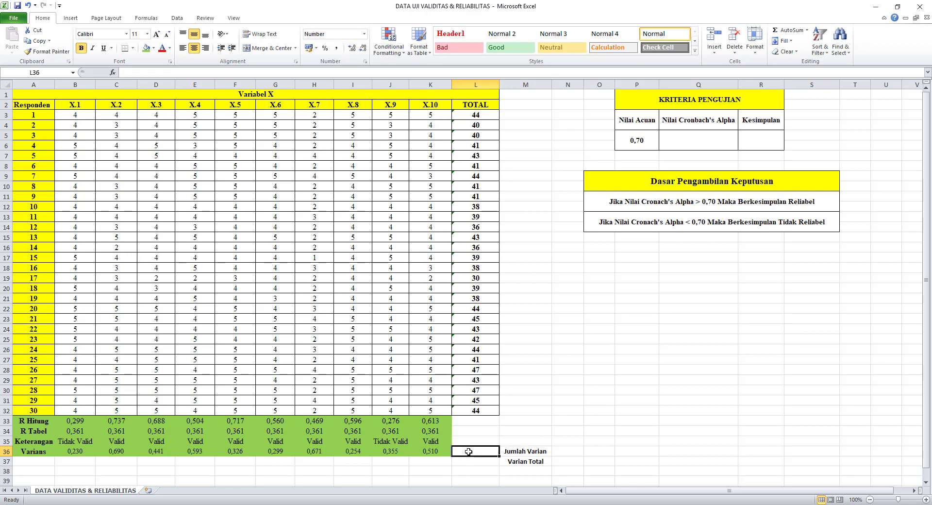
{"action": "type", "text": "="}
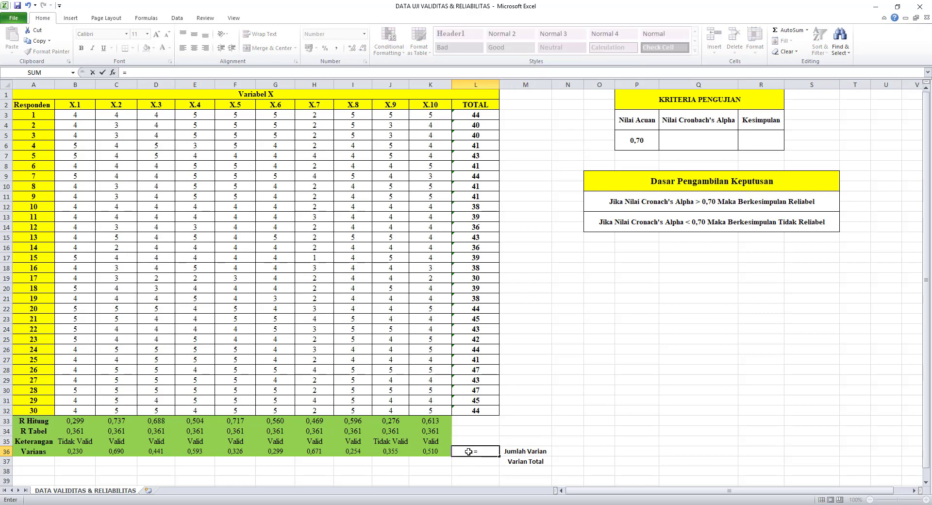
{"action": "type", "text": "Su"}
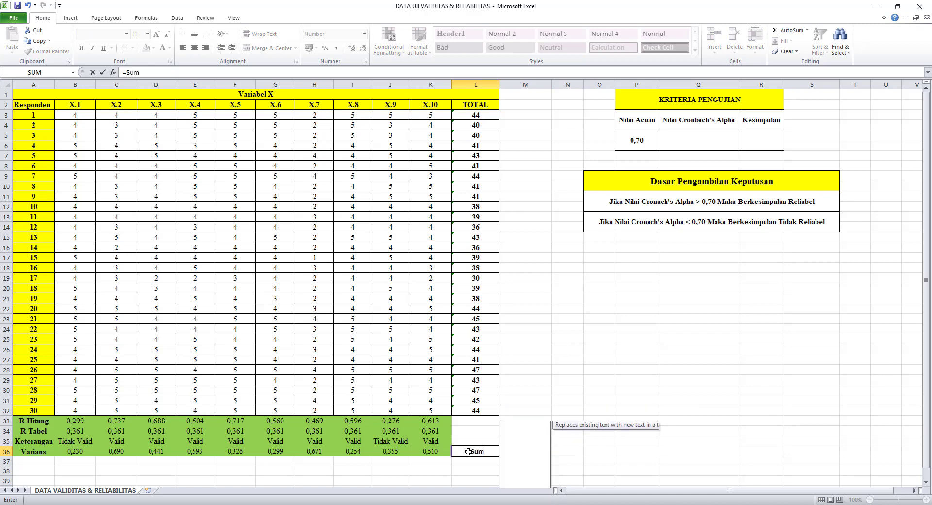
{"action": "type", "text": "m("}
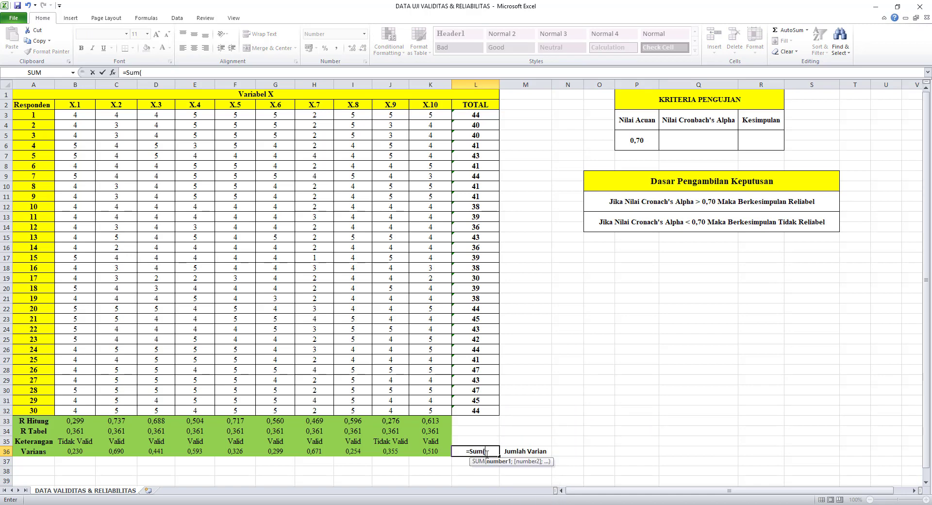
{"action": "left_click", "coordinate": [72, 452]}
{"action": "key", "text": "shift+Right"}
{"action": "key", "text": "shift+Right"}
{"action": "key", "text": "shift+Right"}
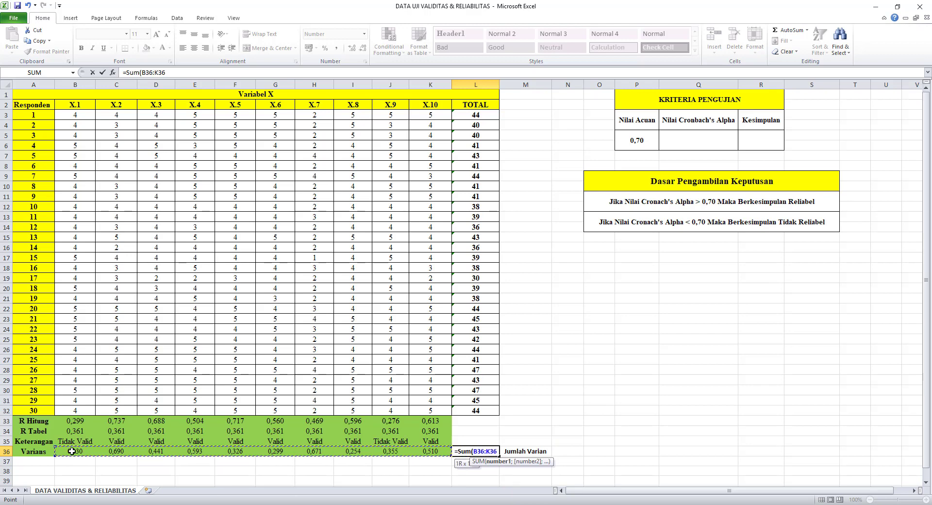
{"action": "key", "text": "Return"}
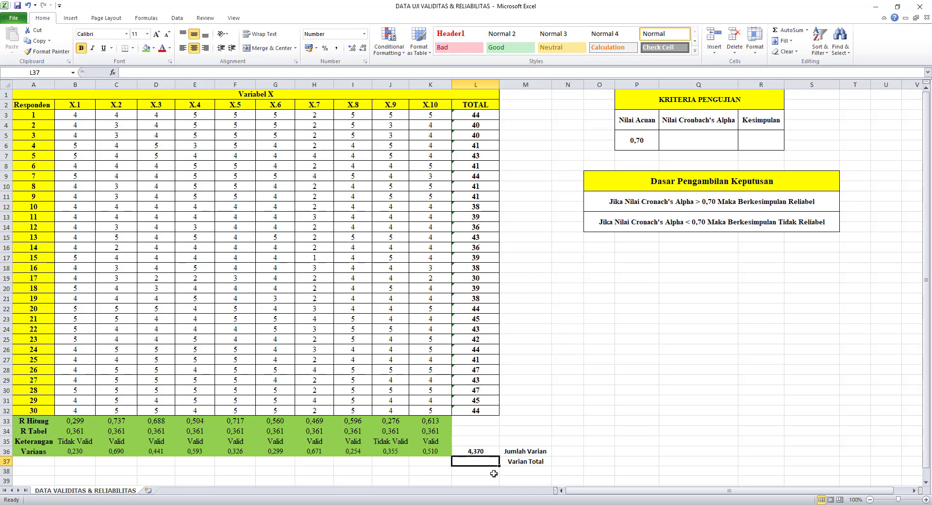
Enter =VAR(L3:L32) in L37 for a total-score variance of 12,993
{"action": "type", "text": "="}
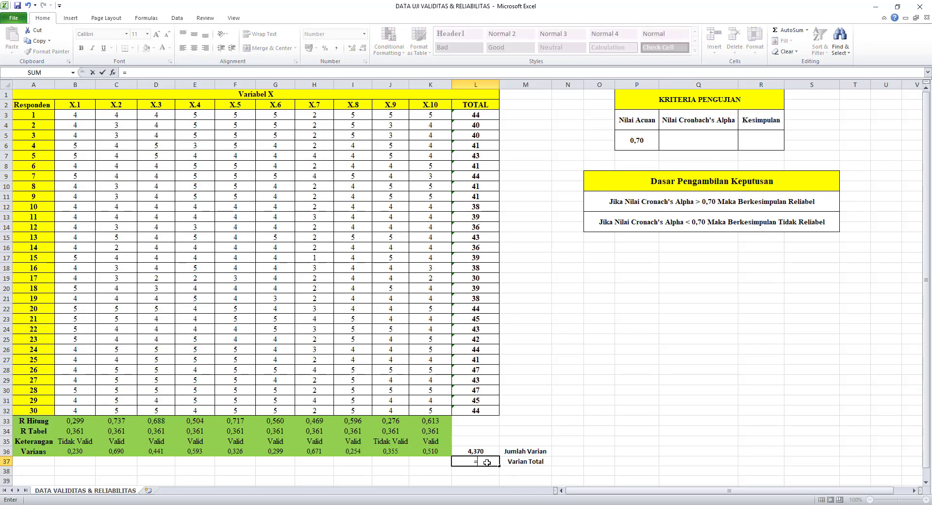
{"action": "type", "text": "var("}
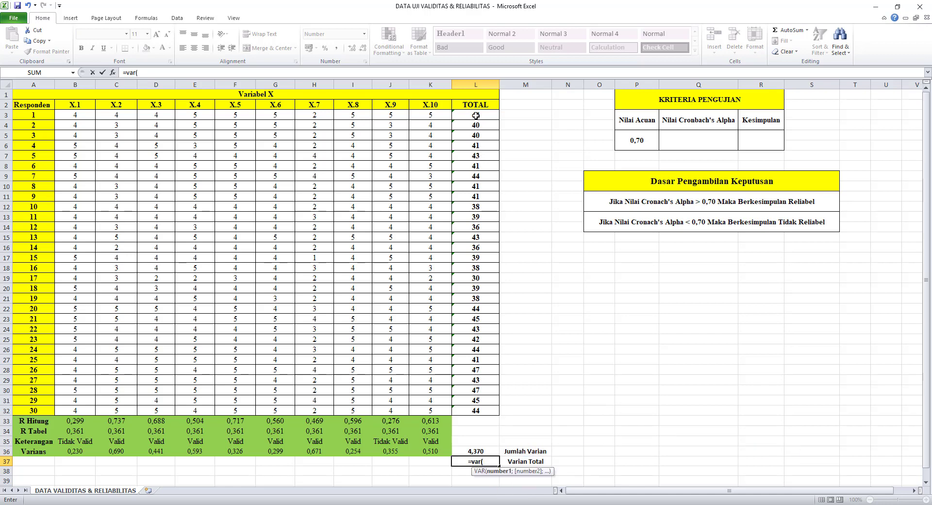
{"action": "left_click_drag", "start_coordinate": [476, 115], "coordinate": [478, 410]}
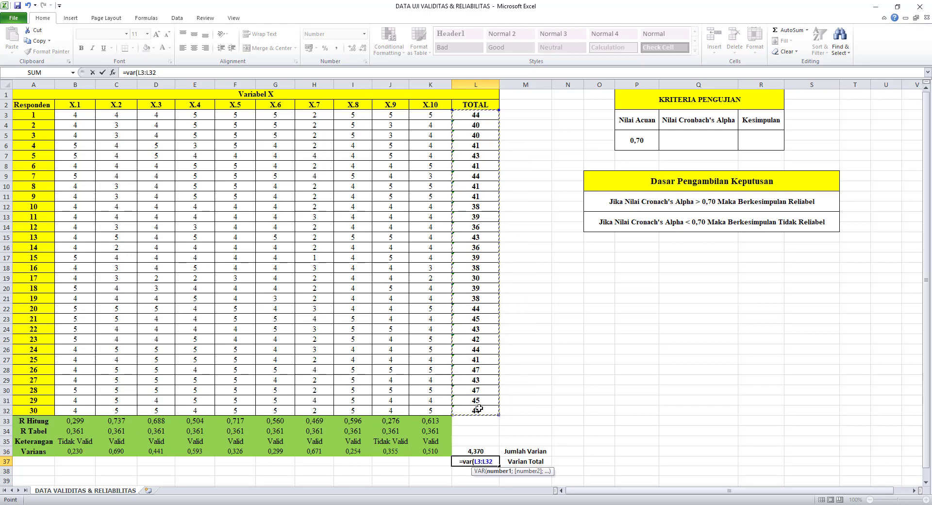
{"action": "key", "text": "Return"}
{"action": "left_click", "coordinate": [478, 464]}
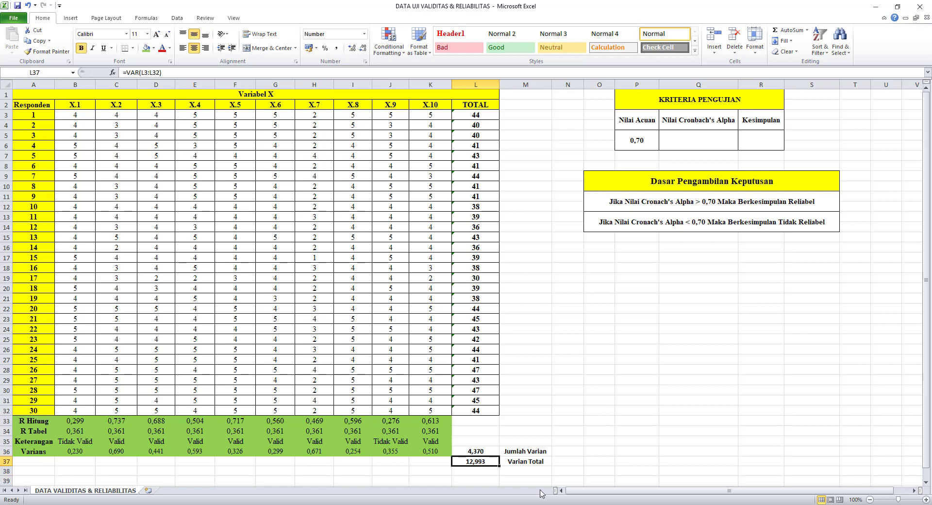
Fill the summary block L36:M37 yellow
{"action": "left_click_drag", "start_coordinate": [473, 453], "coordinate": [523, 464]}
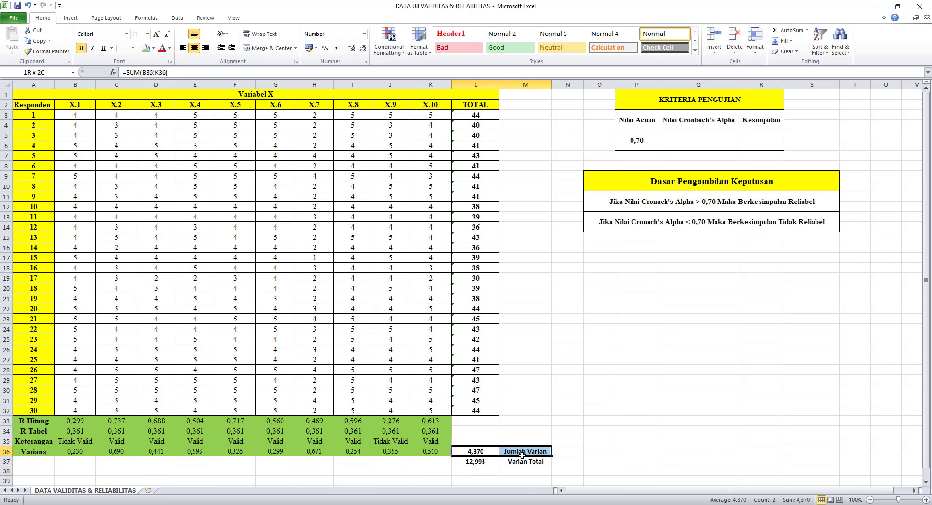
{"action": "left_click", "coordinate": [153, 48]}
{"action": "left_click", "coordinate": [170, 119]}
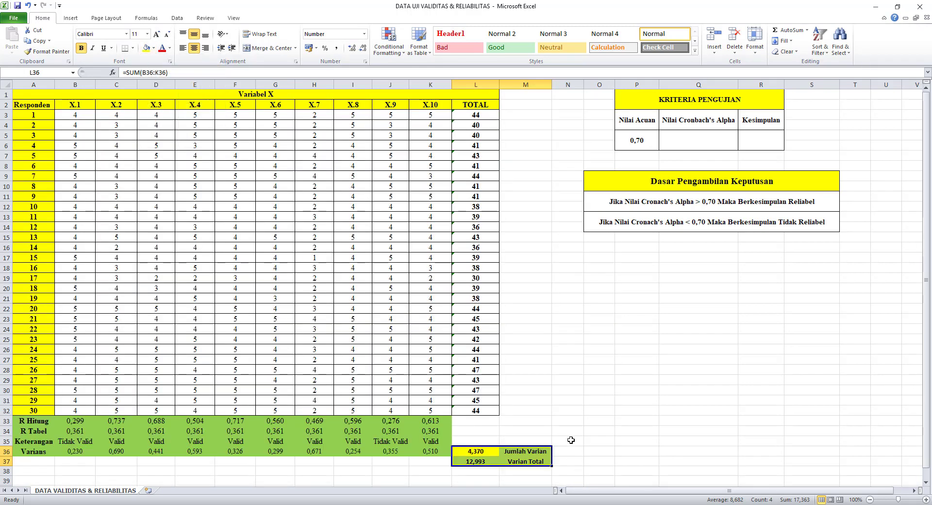
{"action": "left_click", "coordinate": [567, 440]}
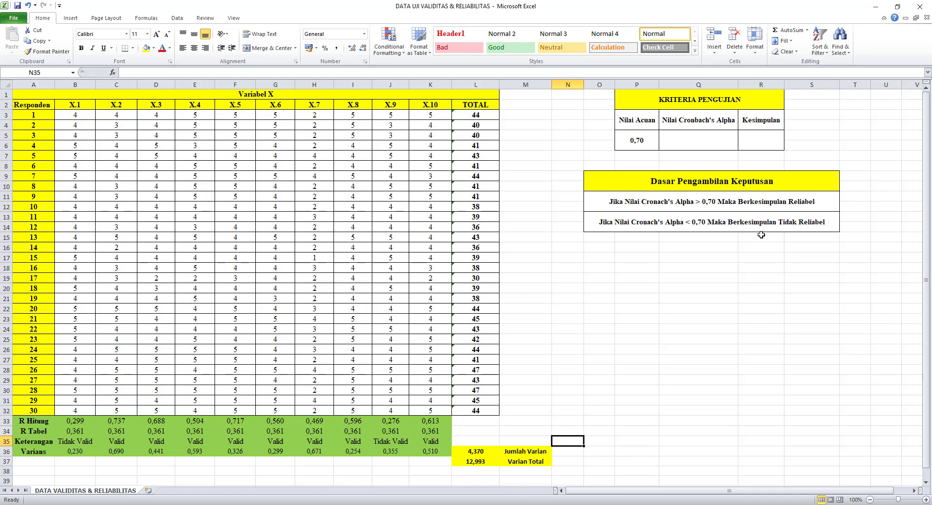
Enter =10/9*(1-L36/L37) in Q5, giving a Cronbach's alpha of 0,737
{"action": "left_click", "coordinate": [693, 144]}
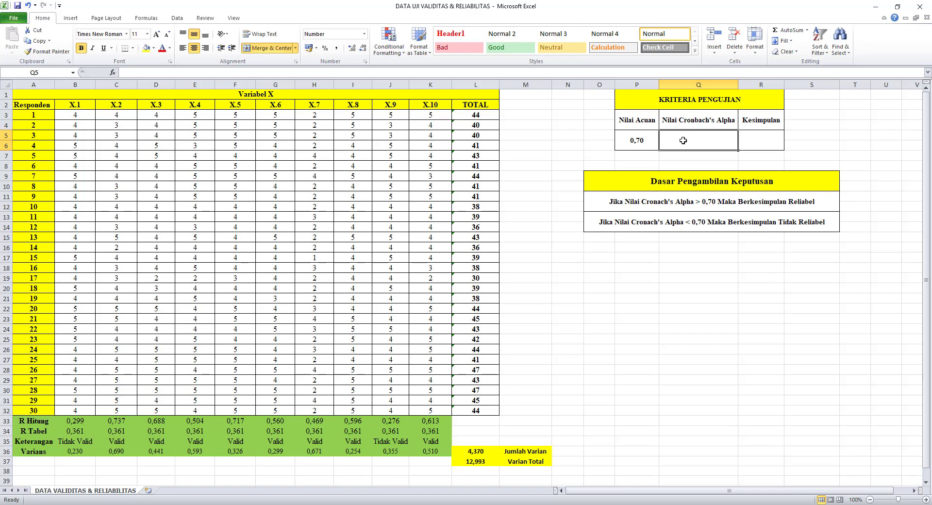
{"action": "type", "text": "="}
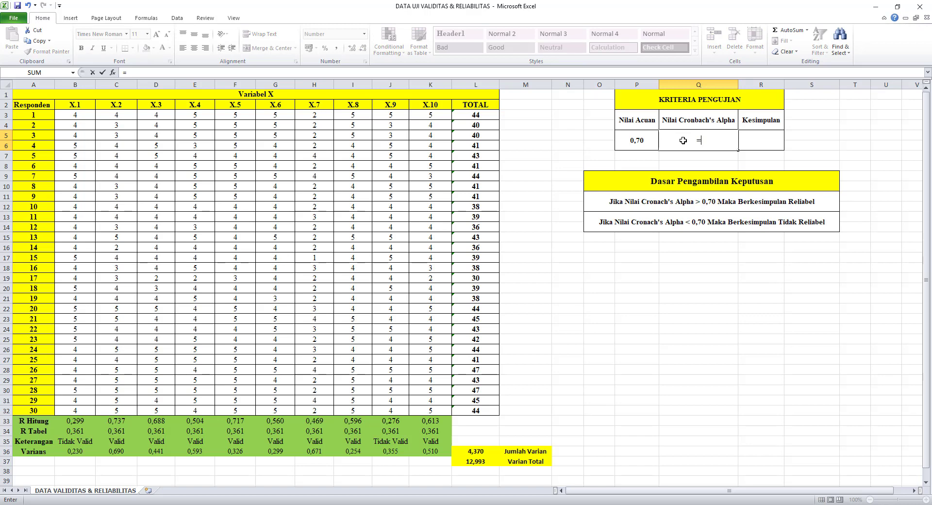
{"action": "type", "text": "10"}
{"action": "type", "text": "/"}
{"action": "type", "text": "9"}
{"action": "type", "text": "*("}
{"action": "type", "text": "1"}
{"action": "type", "text": "-"}
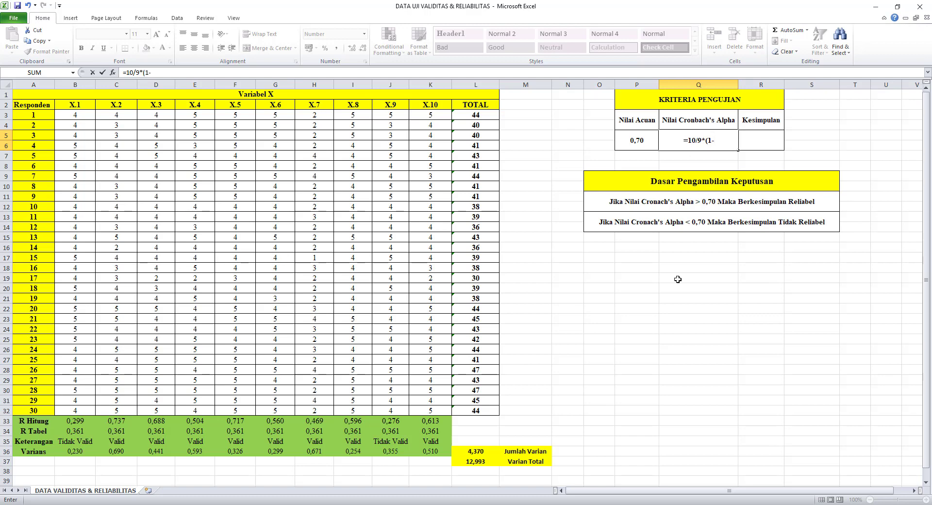
{"action": "left_click", "coordinate": [488, 452]}
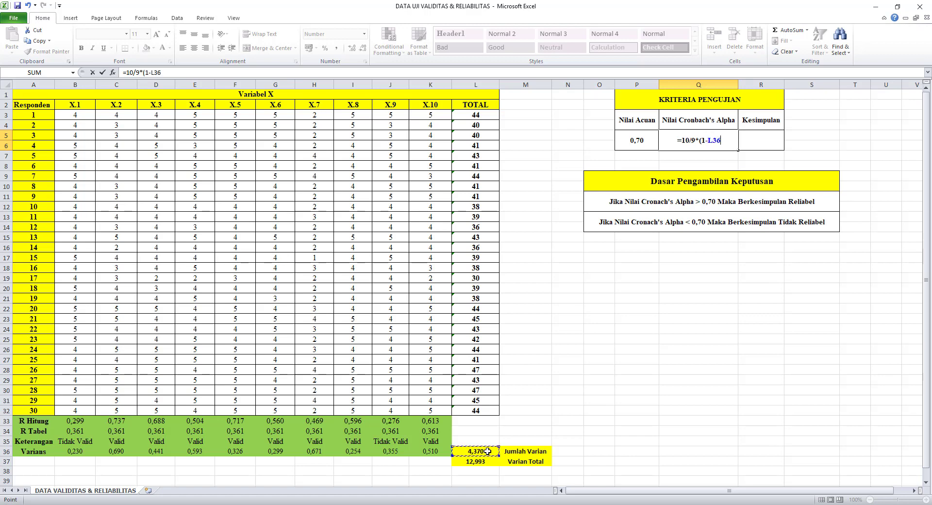
{"action": "type", "text": "/"}
{"action": "left_click", "coordinate": [484, 461]}
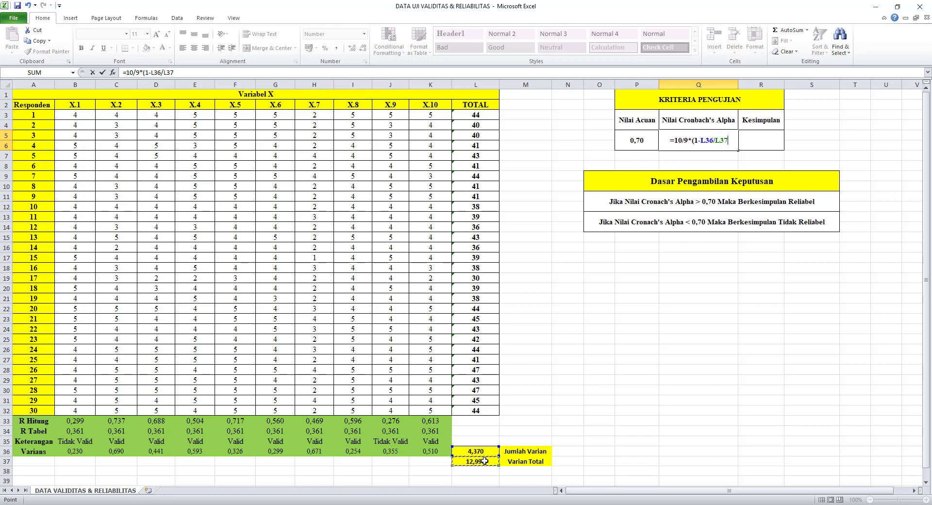
{"action": "type", "text": ")"}
{"action": "key", "text": "Return"}
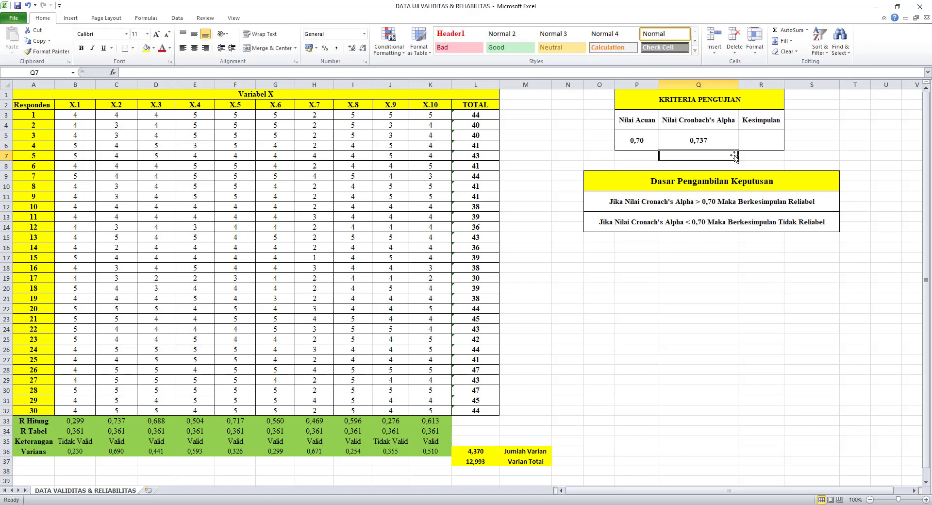
{"action": "left_click", "coordinate": [706, 143]}
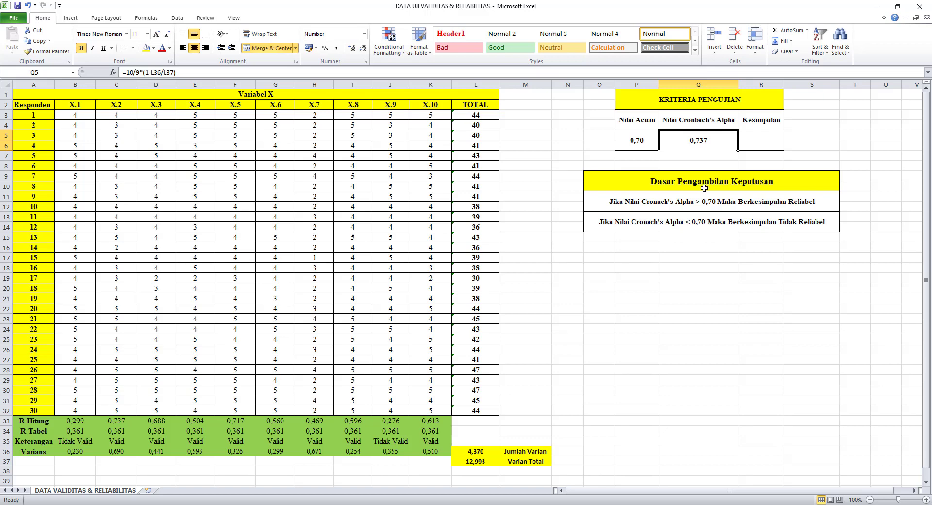
Insert the missing 'b' into Cronach's in the decision rules in O11 and O13
{"action": "left_click", "coordinate": [705, 188]}
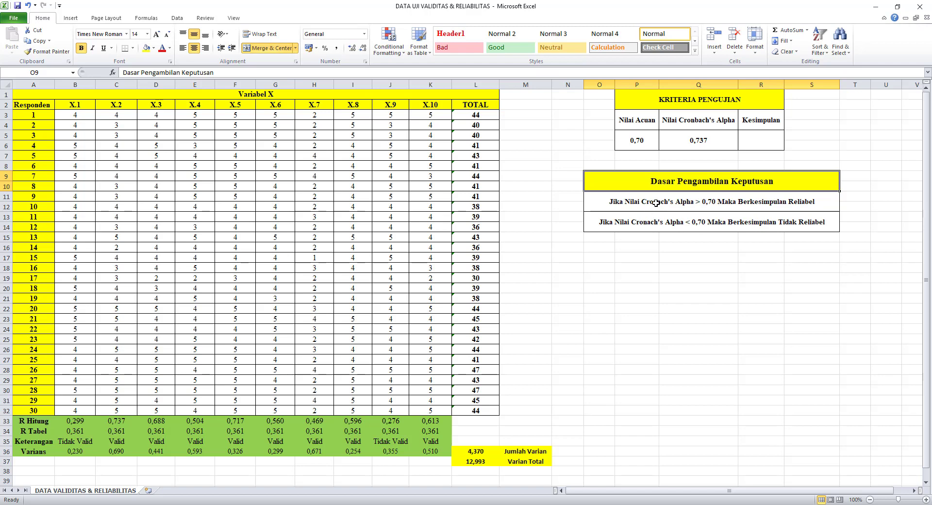
{"action": "left_click", "coordinate": [656, 203]}
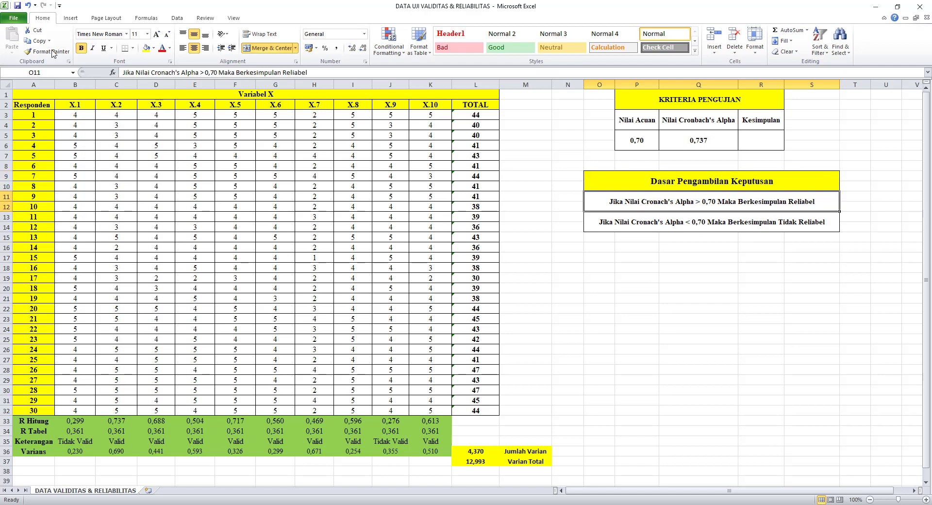
{"action": "left_click", "coordinate": [166, 74]}
{"action": "type", "text": "b"}
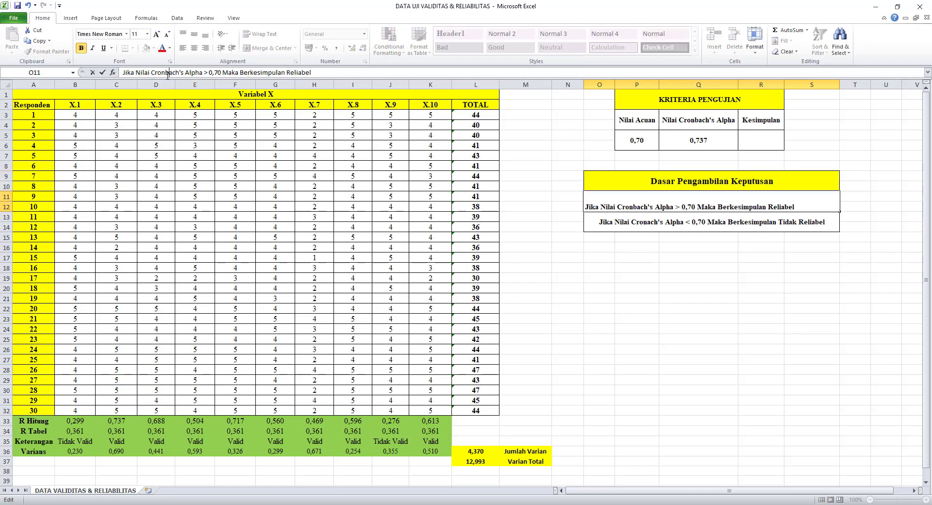
{"action": "key", "text": "Return"}
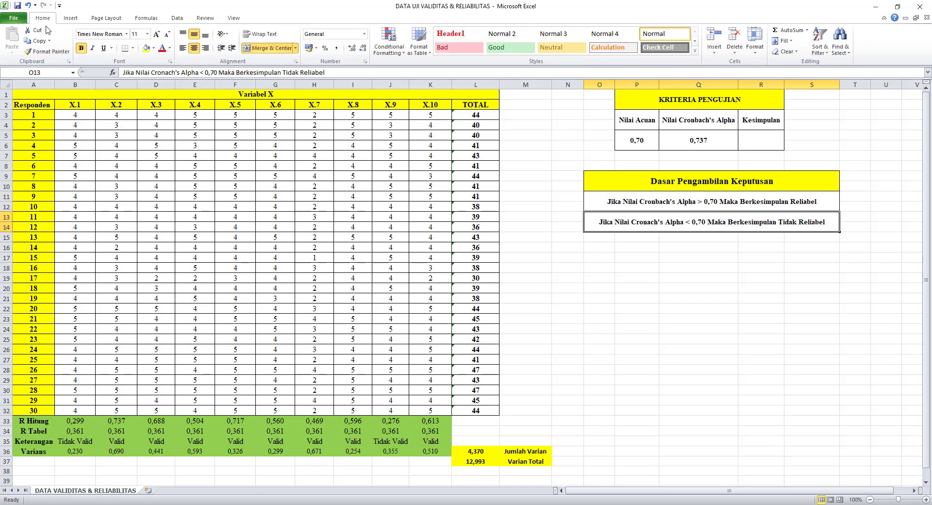
{"action": "left_click", "coordinate": [166, 73]}
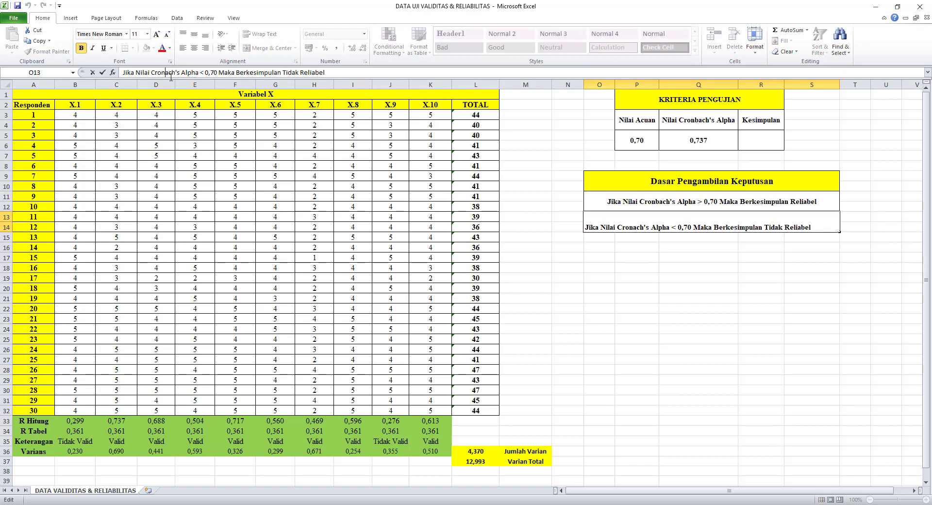
{"action": "type", "text": "b"}
{"action": "key", "text": "Return"}
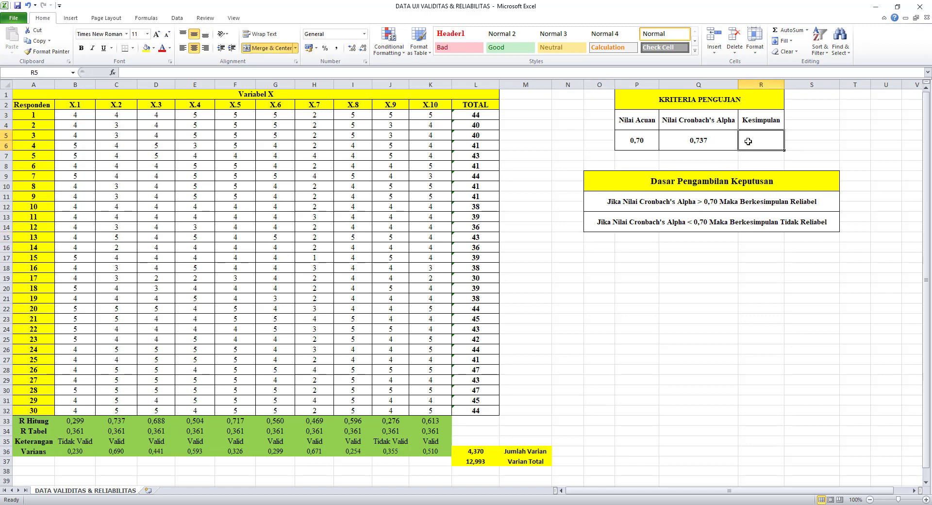
Enter =IF(Q5>P5;"RELIABEL";"TIDAK RELIABEL") in R5 through Function Arguments
{"action": "type", "text": "=IF"}
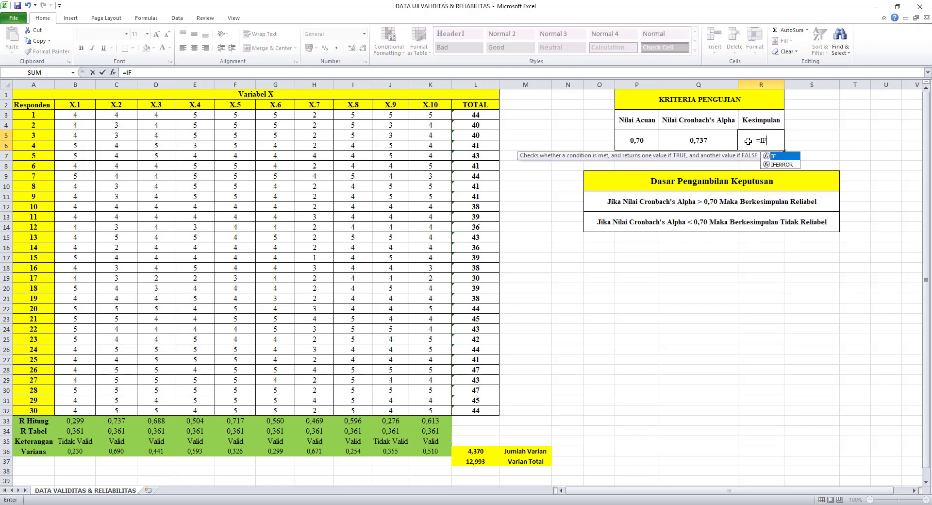
{"action": "type", "text": "("}
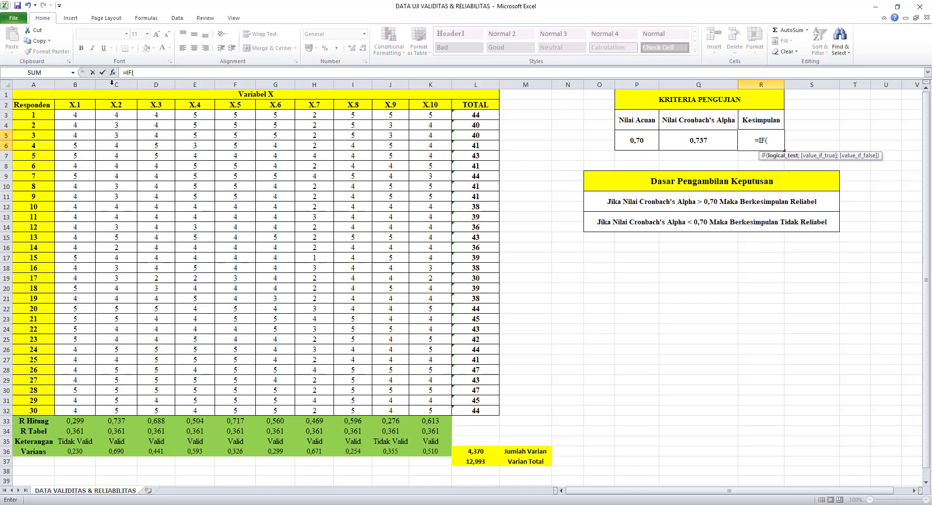
{"action": "left_click", "coordinate": [113, 73]}
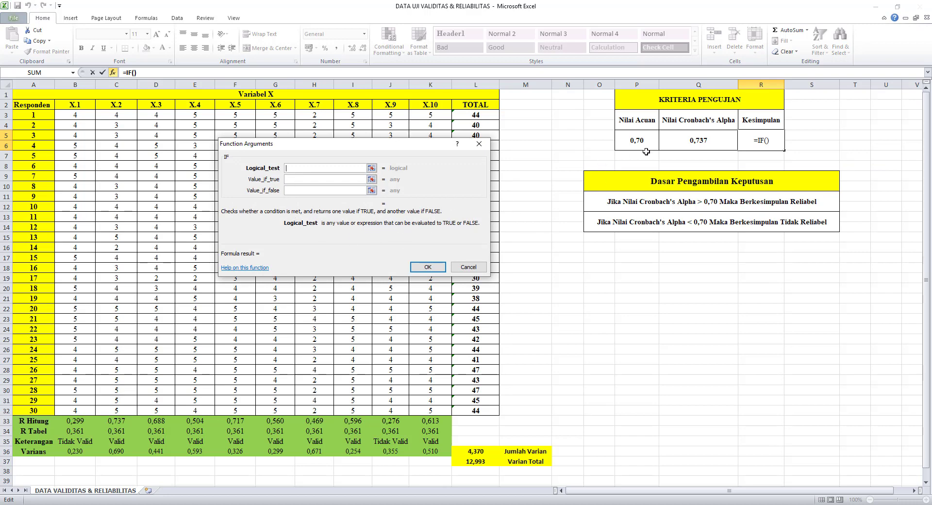
{"action": "left_click", "coordinate": [681, 140]}
{"action": "type", "text": ">"}
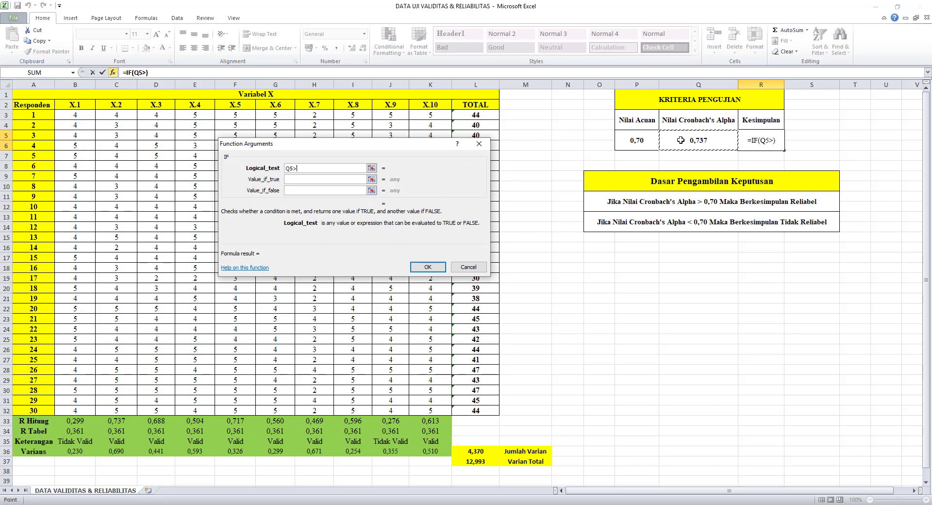
{"action": "left_click", "coordinate": [642, 141]}
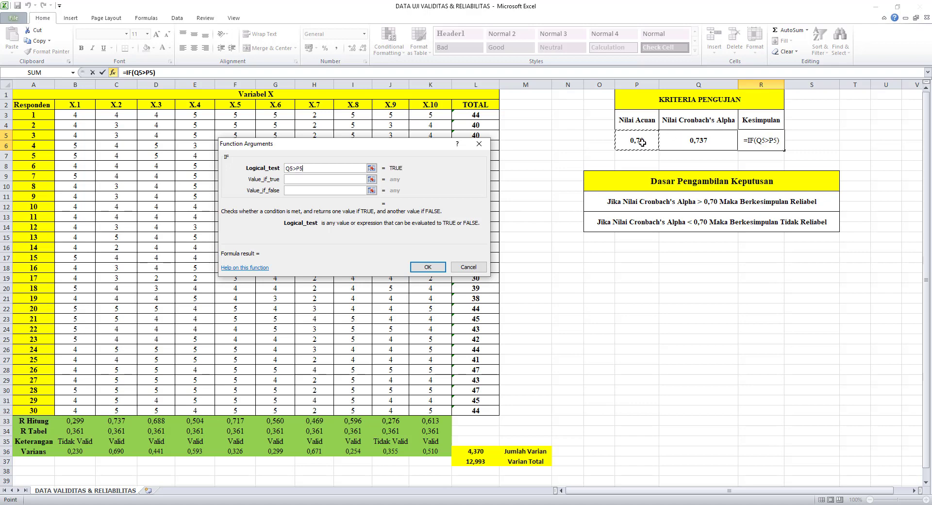
{"action": "left_click", "coordinate": [314, 180]}
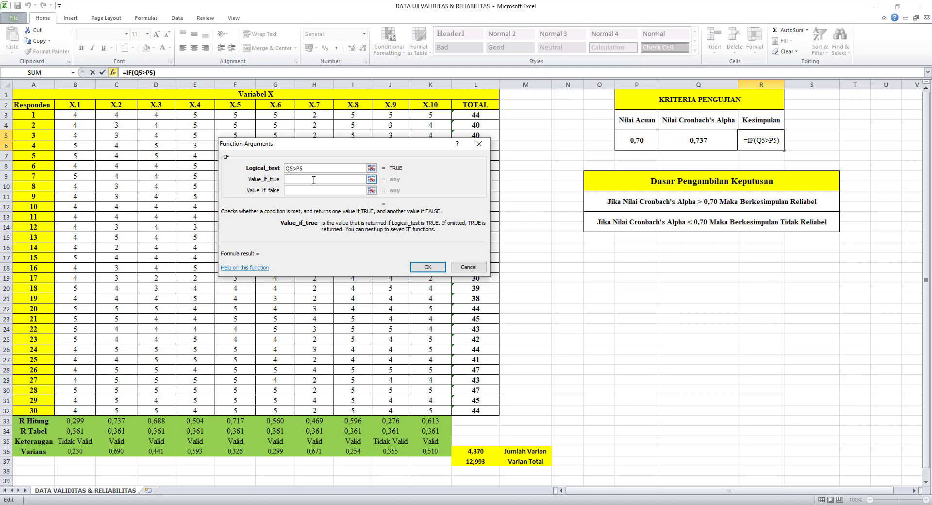
{"action": "type", "text": "RELIAB"}
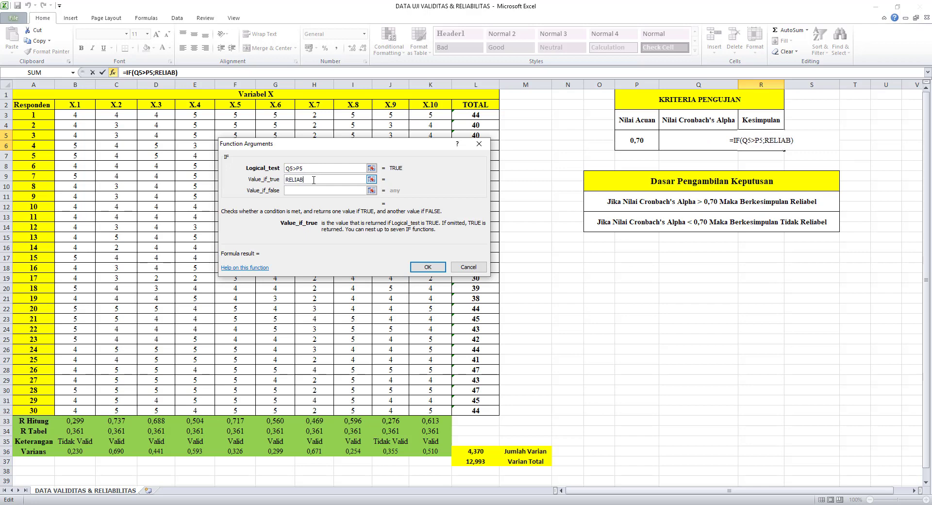
{"action": "type", "text": "EL"}
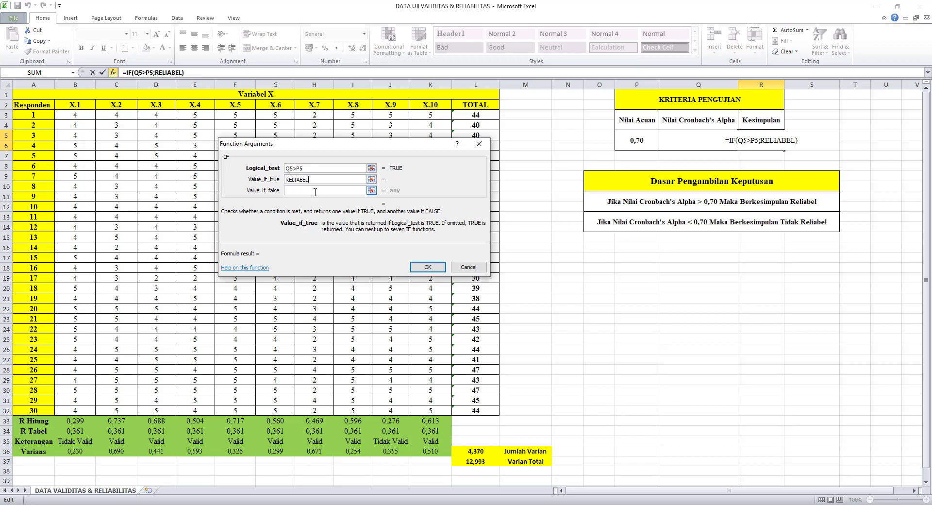
{"action": "left_click", "coordinate": [315, 191]}
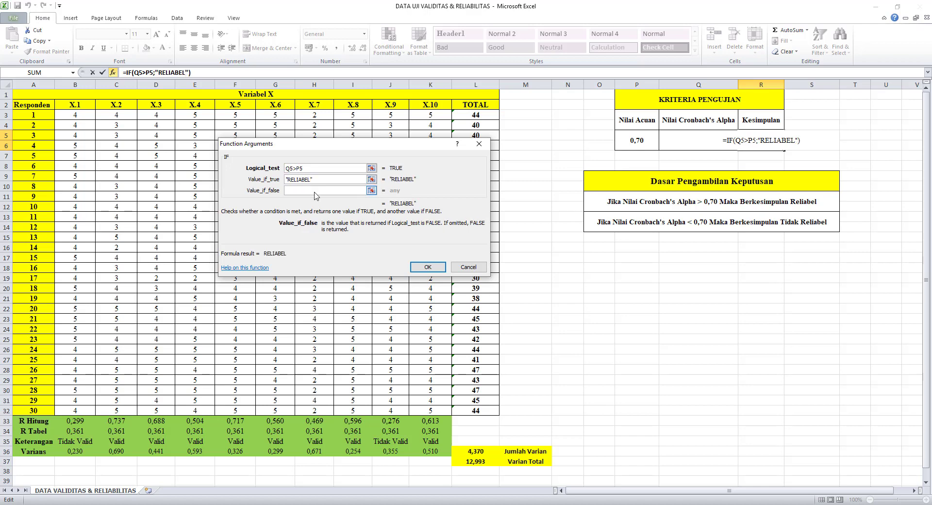
{"action": "type", "text": "TID"}
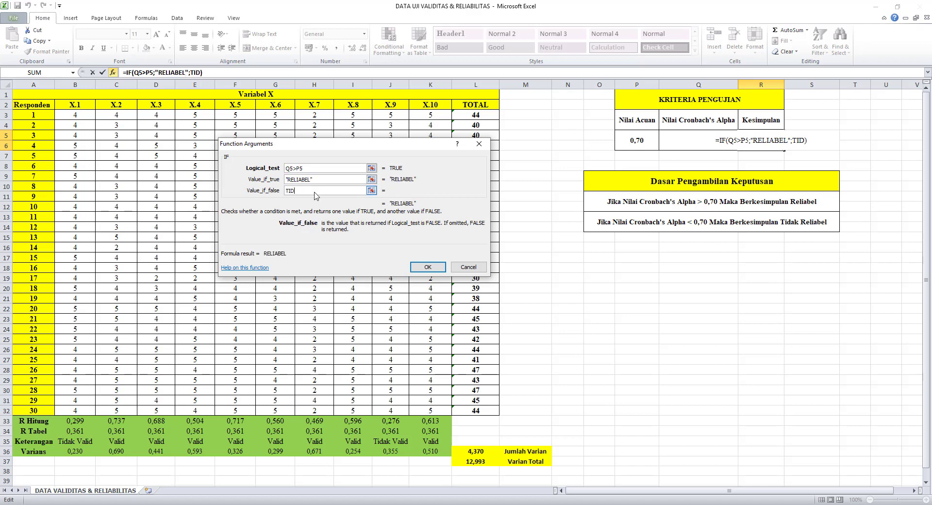
{"action": "type", "text": "AK RE"}
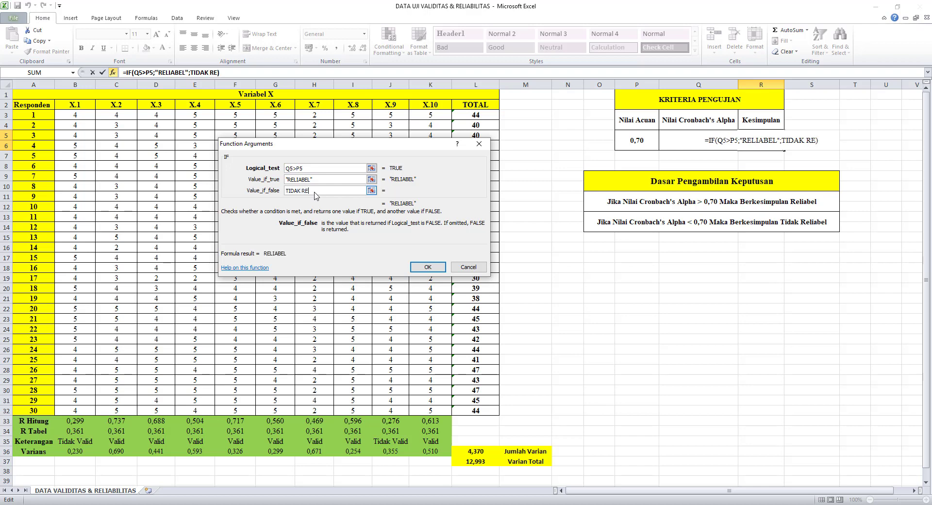
{"action": "type", "text": "LIABEL"}
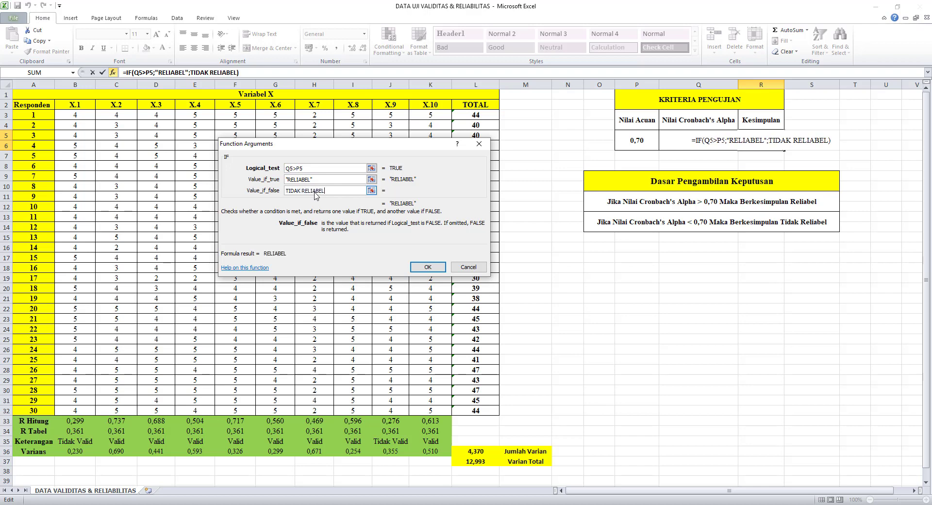
{"action": "left_click", "coordinate": [428, 267]}
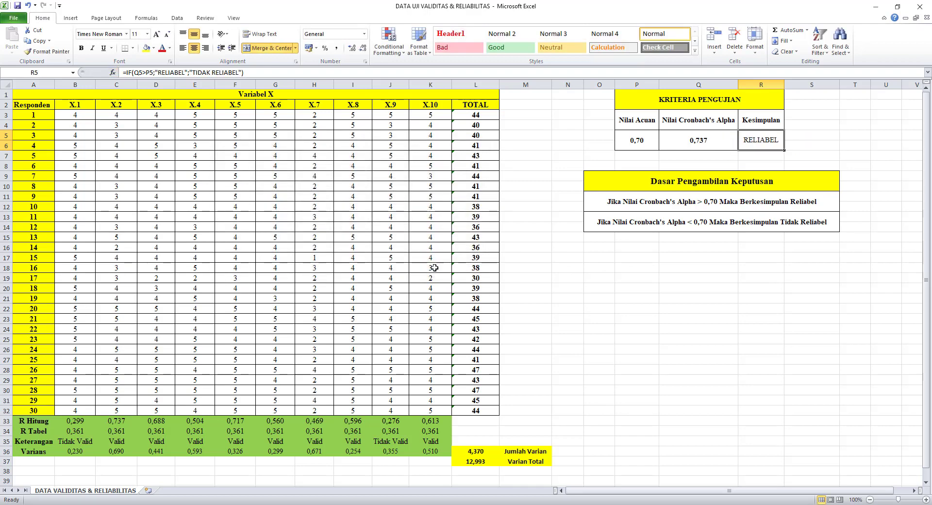
{"action": "left_click", "coordinate": [761, 121]}
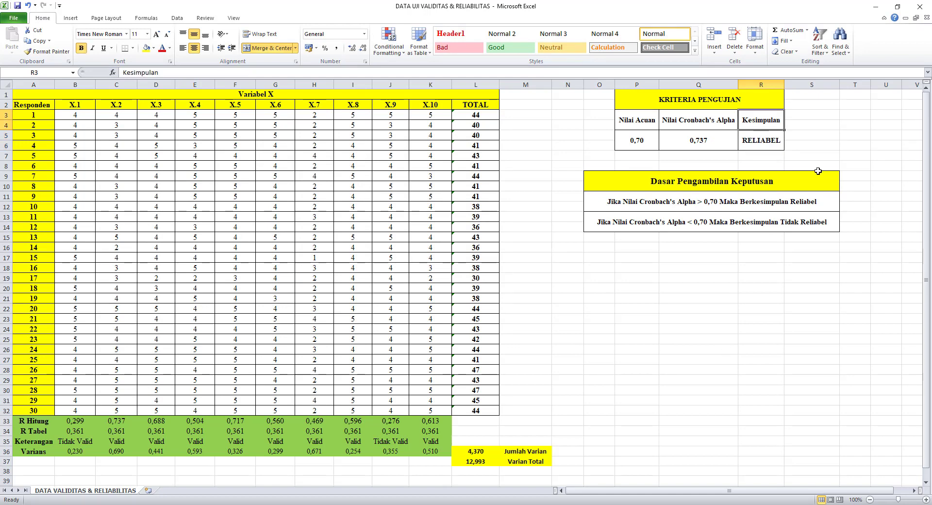
{"action": "left_click", "coordinate": [770, 145]}
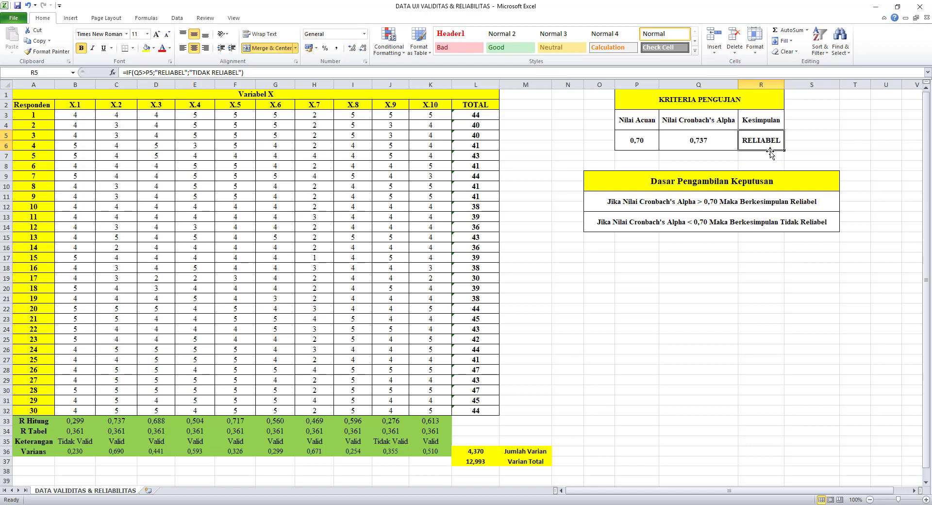
{"action": "left_click", "coordinate": [704, 142]}
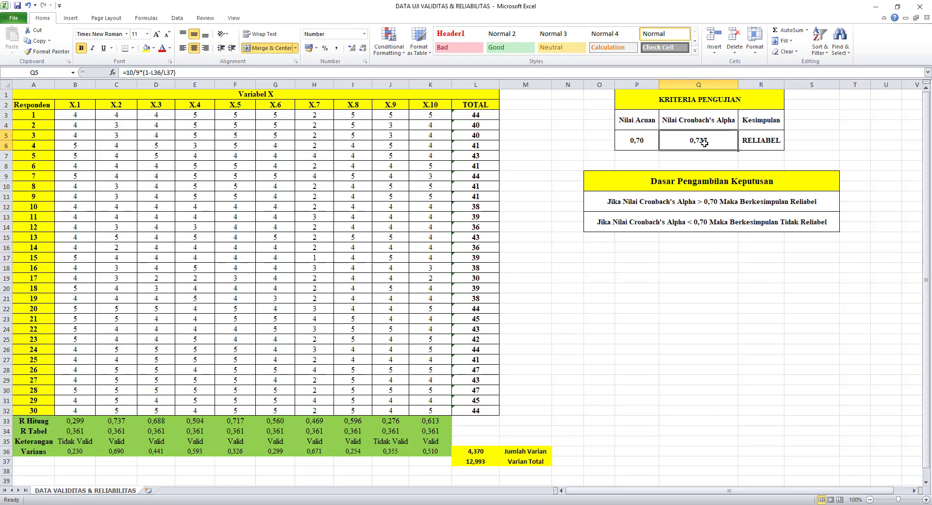
{"action": "left_click", "coordinate": [641, 143]}
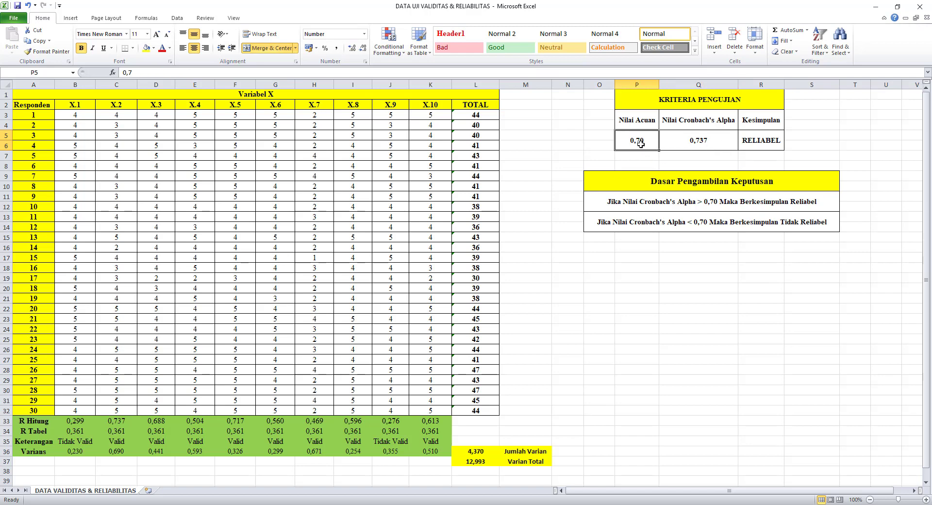